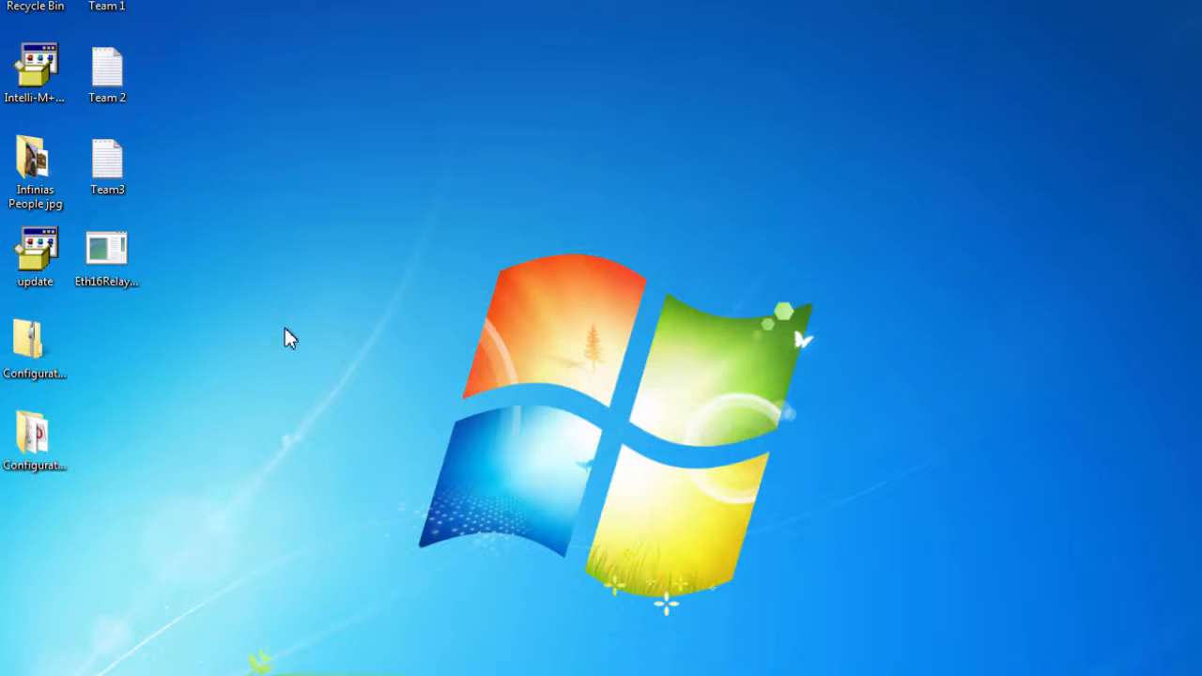
Step: Install the Intelli-M Access Ethernet Relay Plugin, accepting the license, the default folder and Windows Authentication for the database
{"action": "double_click", "coordinate": [110, 253]}
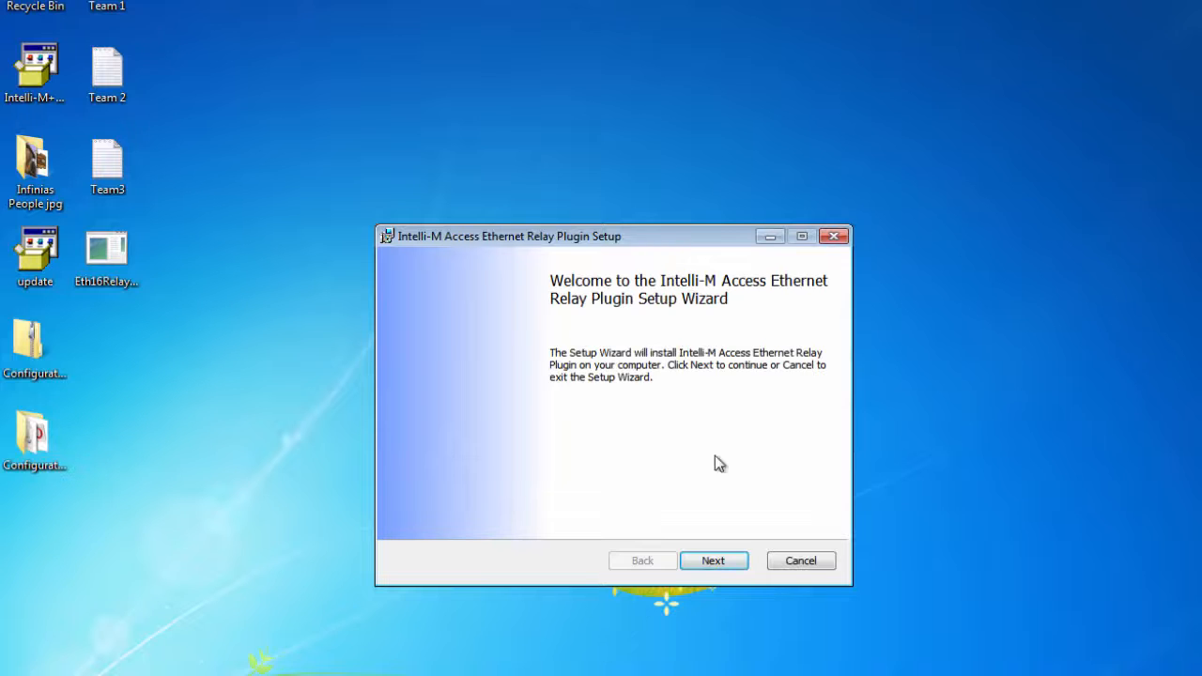
{"action": "left_click", "coordinate": [713, 561]}
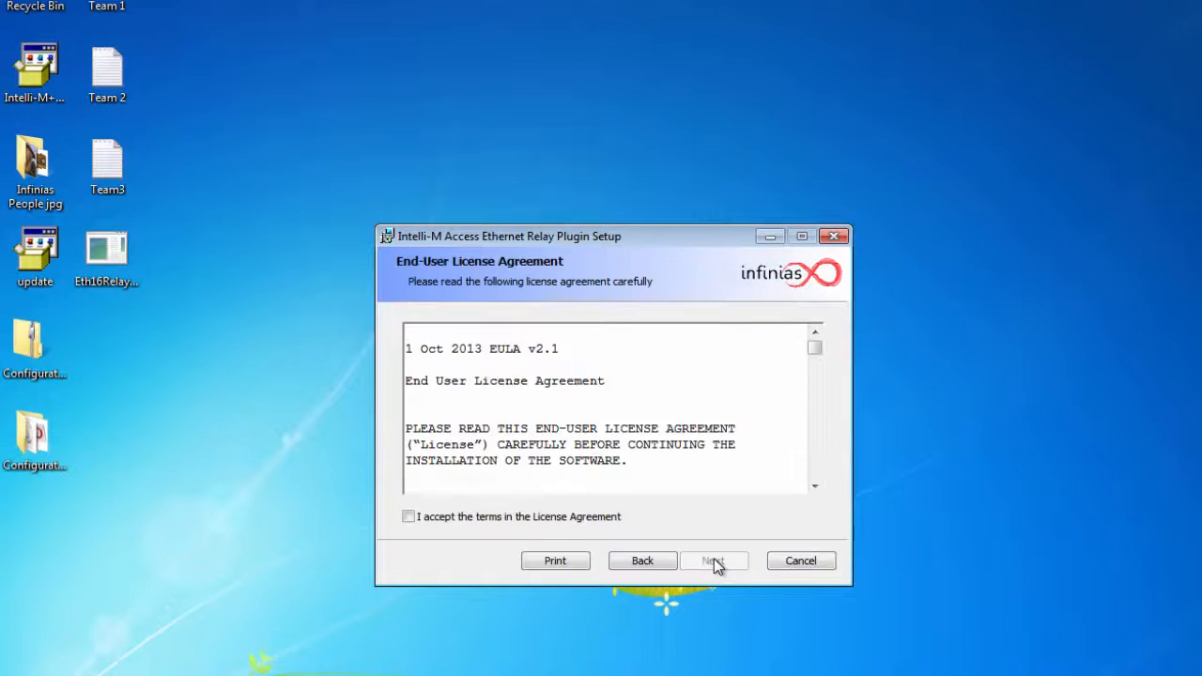
{"action": "left_click", "coordinate": [410, 517]}
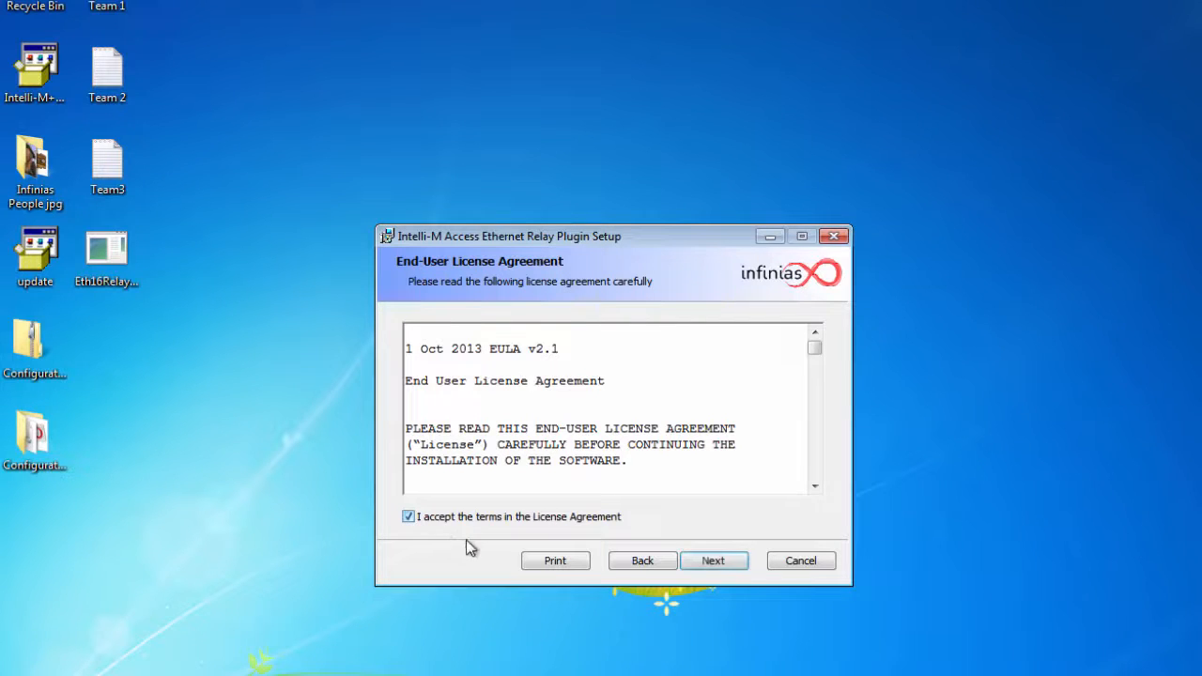
{"action": "left_click", "coordinate": [713, 562]}
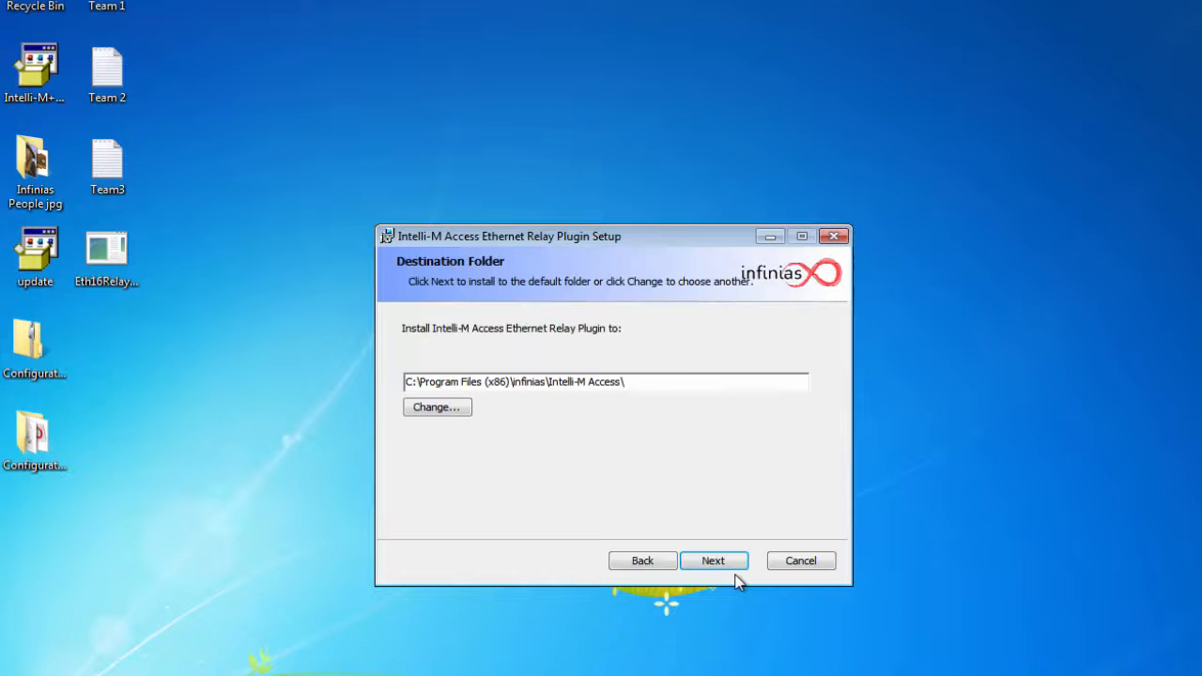
{"action": "left_click", "coordinate": [733, 561]}
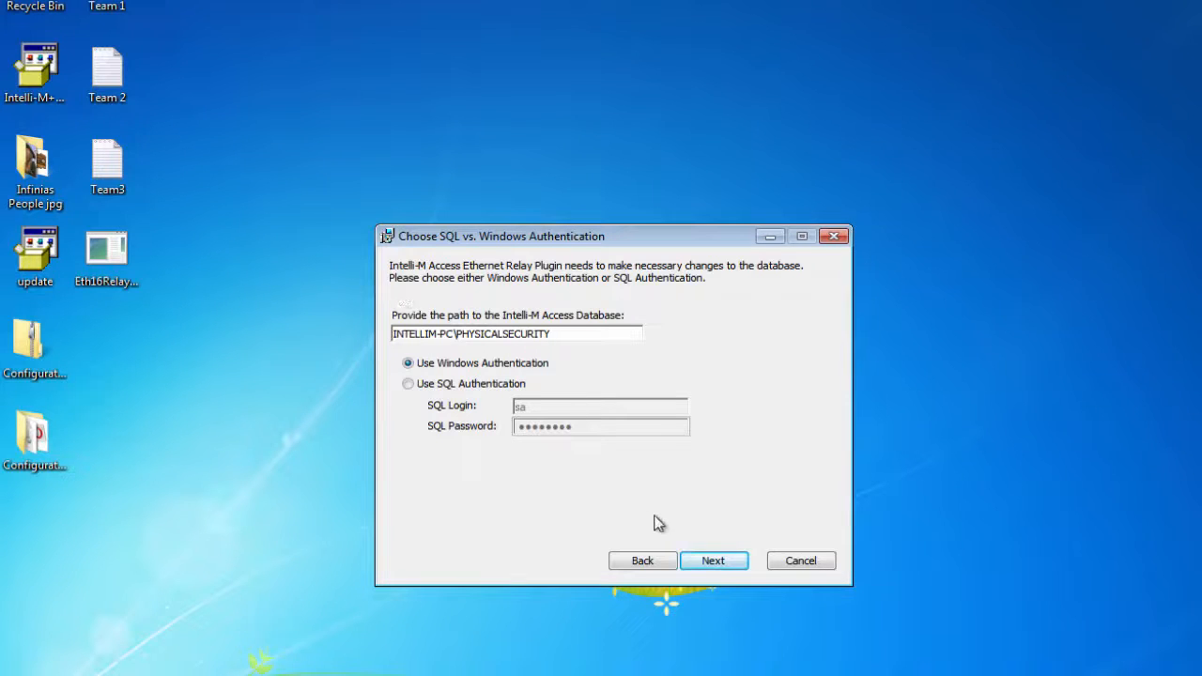
{"action": "left_click", "coordinate": [708, 567]}
{"action": "left_click", "coordinate": [708, 567]}
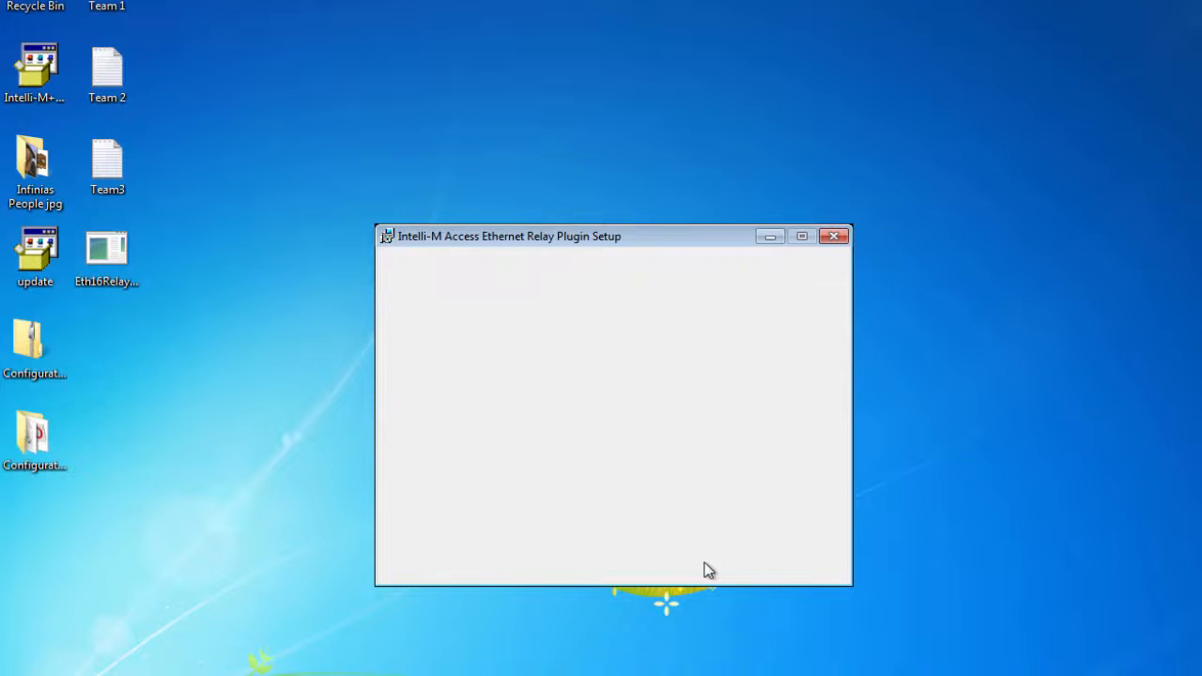
{"action": "left_click", "coordinate": [707, 567]}
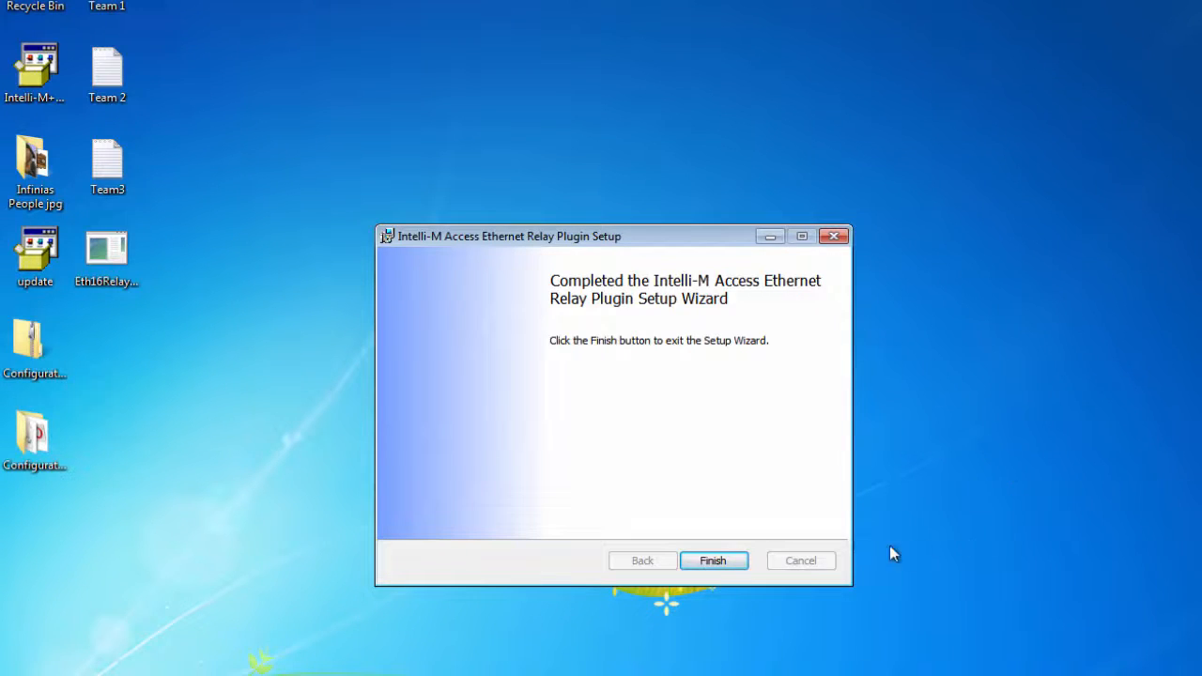
{"action": "left_click", "coordinate": [709, 562]}
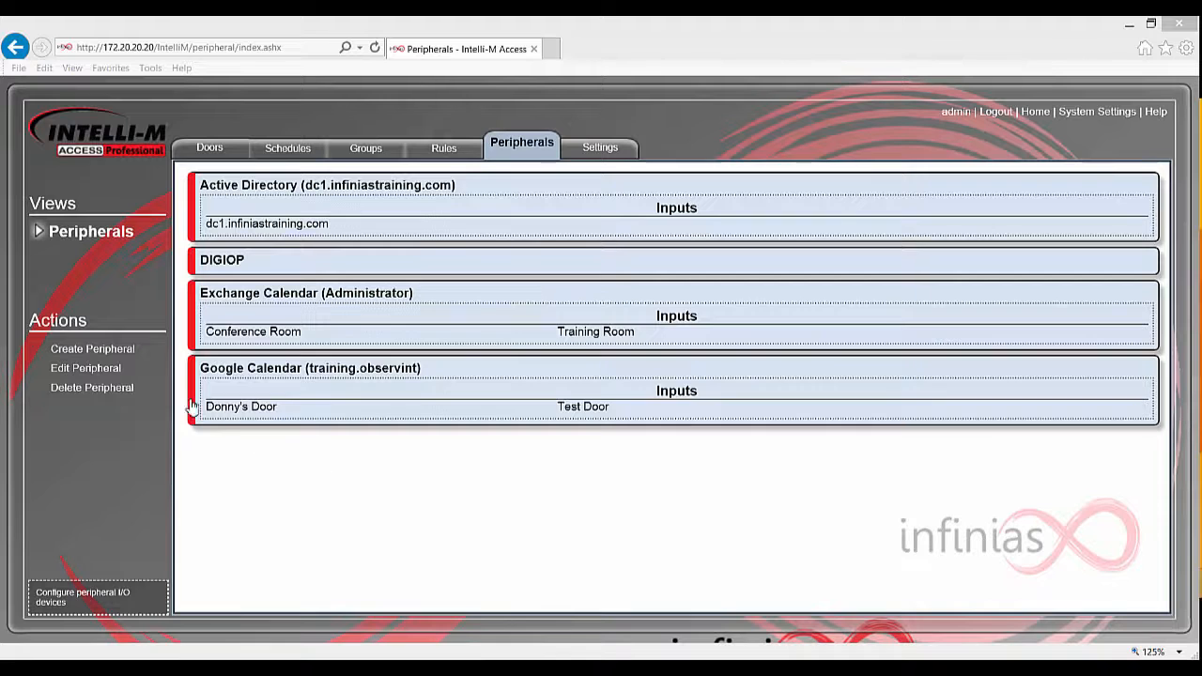
Step: Start a new peripheral from the discovered 16-Relay Out (172.20.20.10) device and rename its first output as Lobby
{"action": "left_click", "coordinate": [123, 352]}
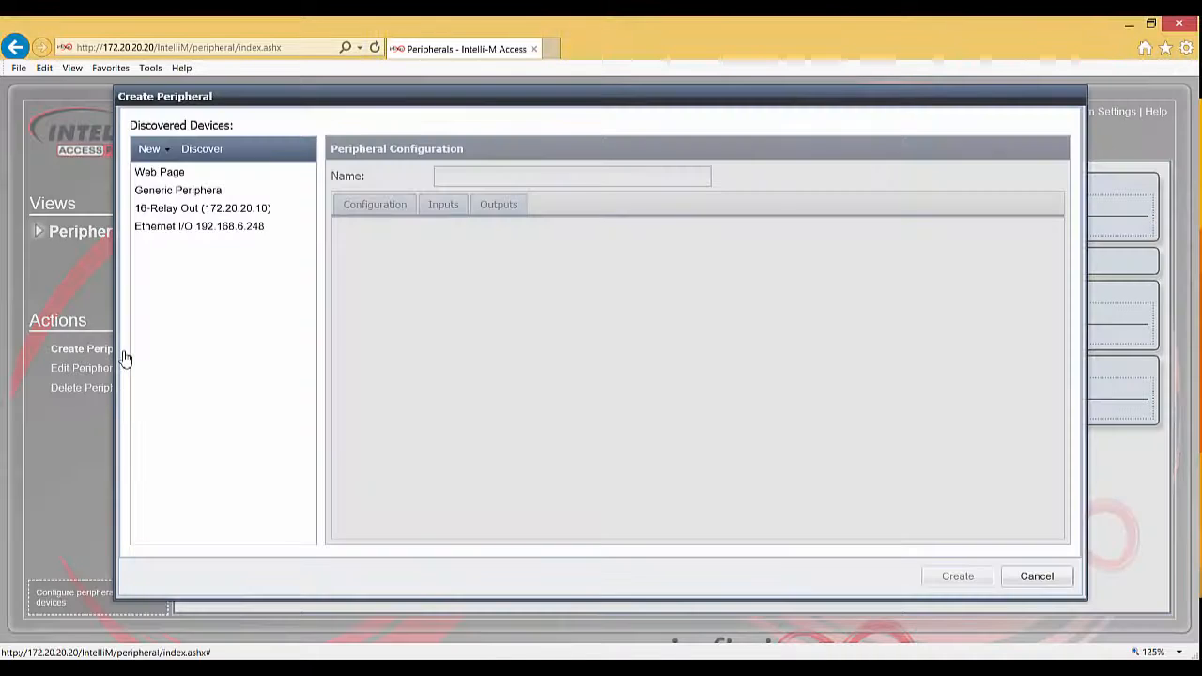
{"action": "left_click", "coordinate": [261, 210]}
{"action": "left_click", "coordinate": [445, 351]}
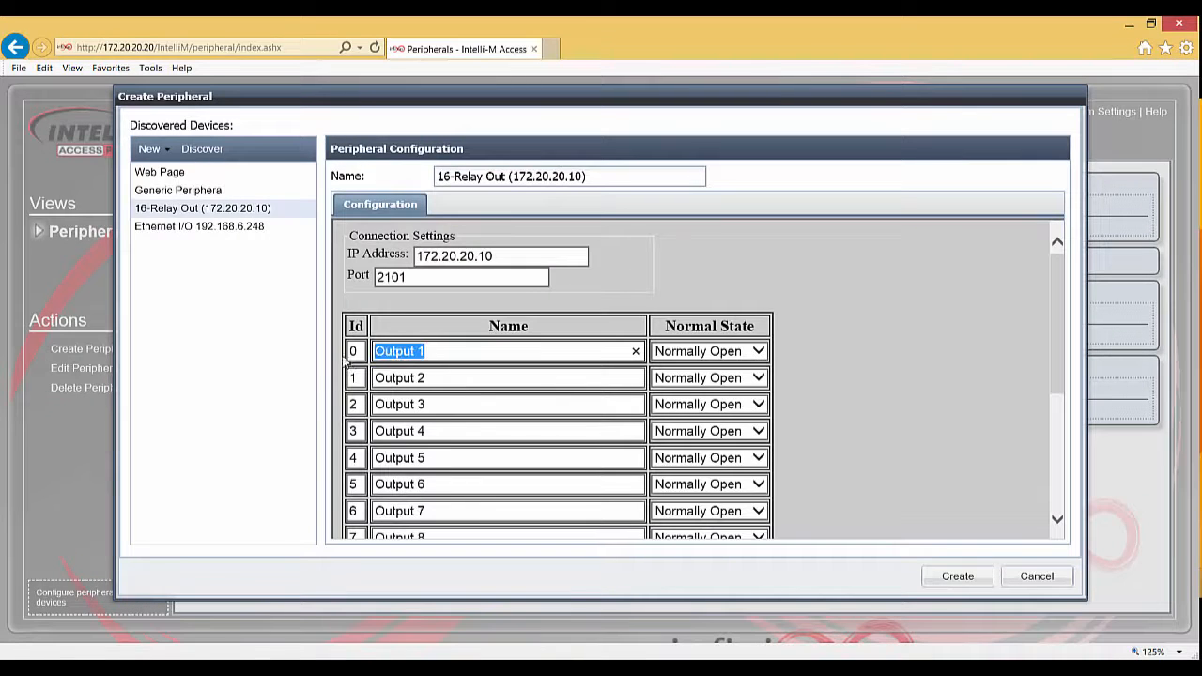
{"action": "type", "text": "Lobby"}
{"action": "key", "text": "Tab"}
{"action": "key", "text": "Tab"}
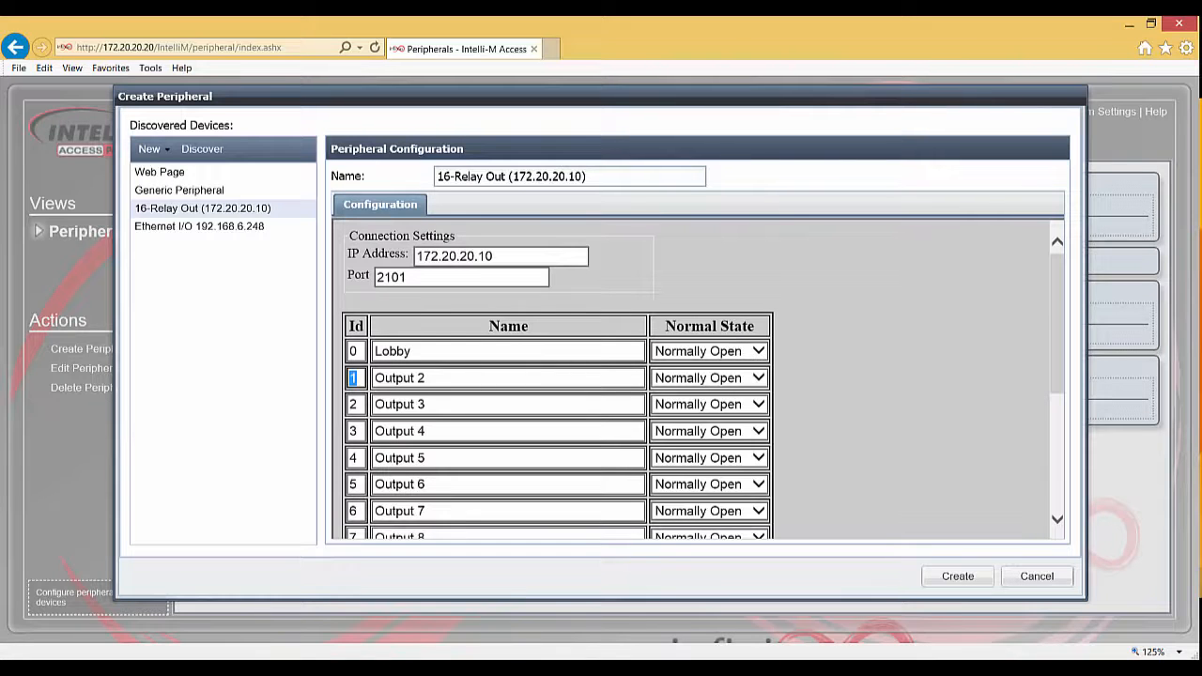
Step: Rename the relay module's second output, Id 1, as Floor 1
{"action": "left_click", "coordinate": [479, 356]}
{"action": "left_click", "coordinate": [476, 376]}
{"action": "left_click_drag", "start_coordinate": [418, 378], "coordinate": [372, 379]}
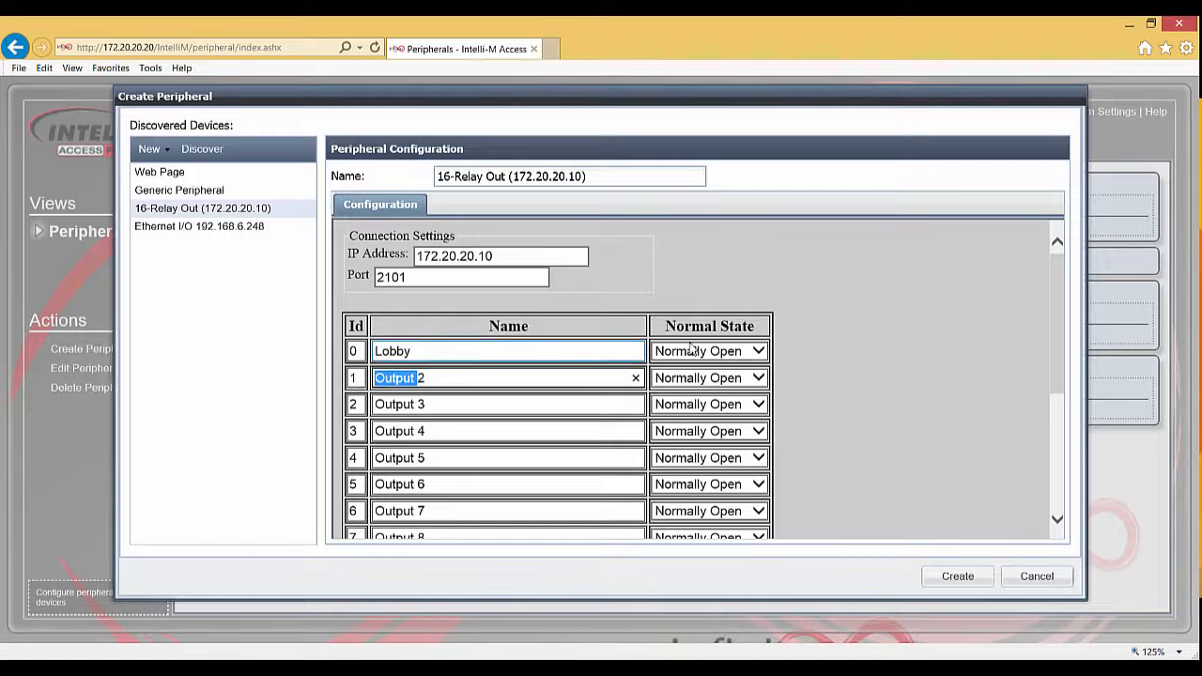
{"action": "key", "text": "BackSpace"}
{"action": "key", "text": "Delete"}
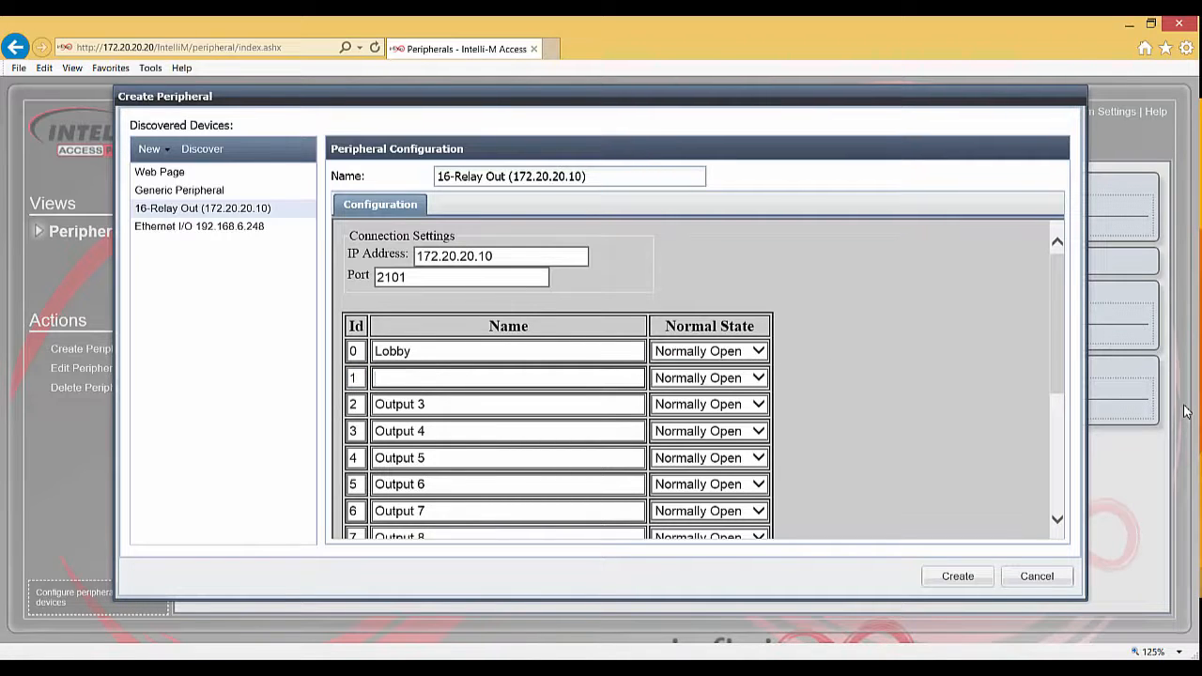
{"action": "type", "text": "Floor 1"}
Step: Rename the outputs with Ids 2, 3 and 4 as Floor 2, Floor 3 and Floor 4
{"action": "left_click", "coordinate": [437, 406]}
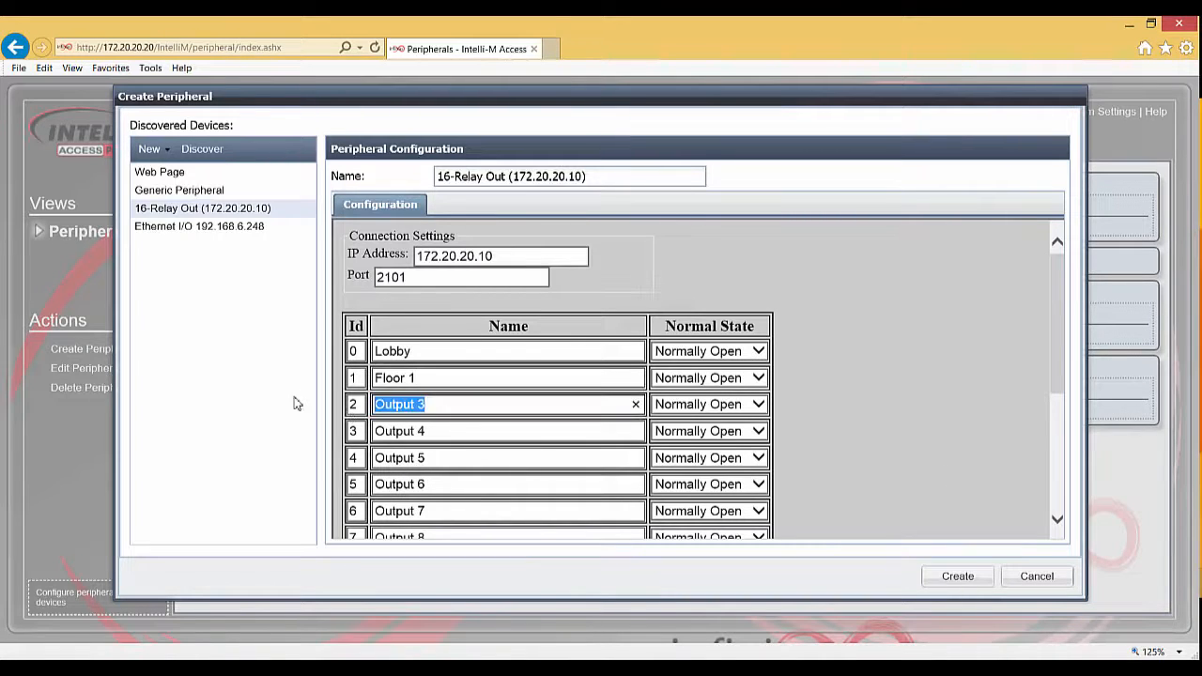
{"action": "type", "text": "Floor 2"}
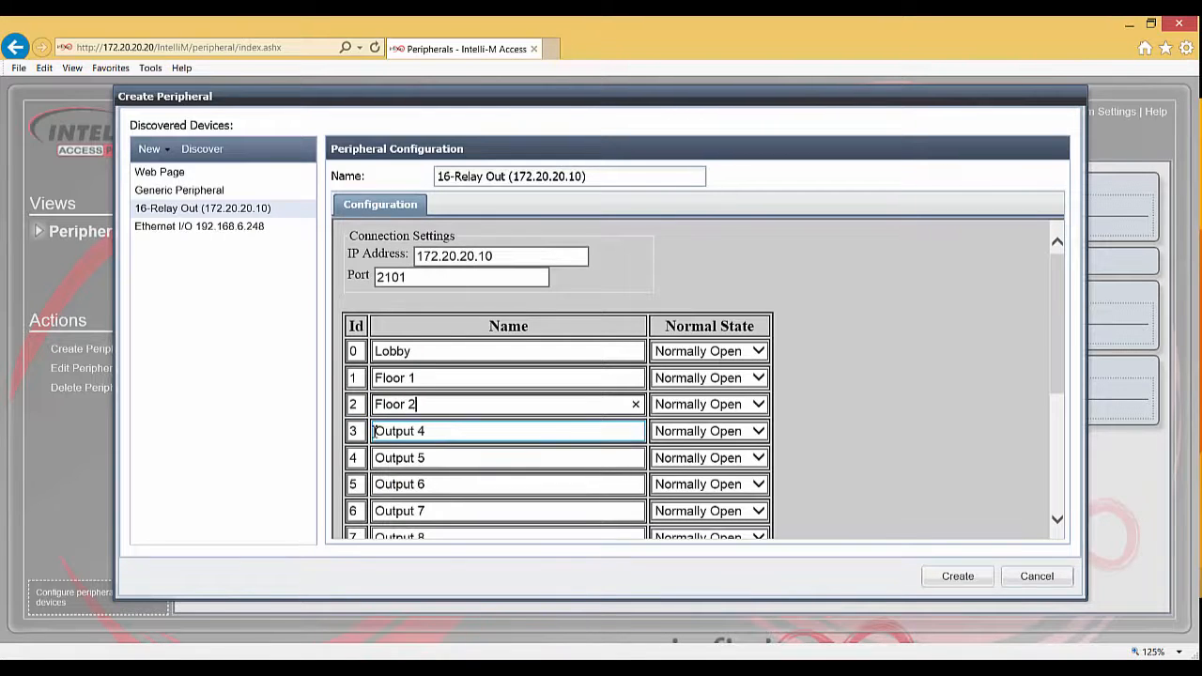
{"action": "left_click", "coordinate": [374, 431]}
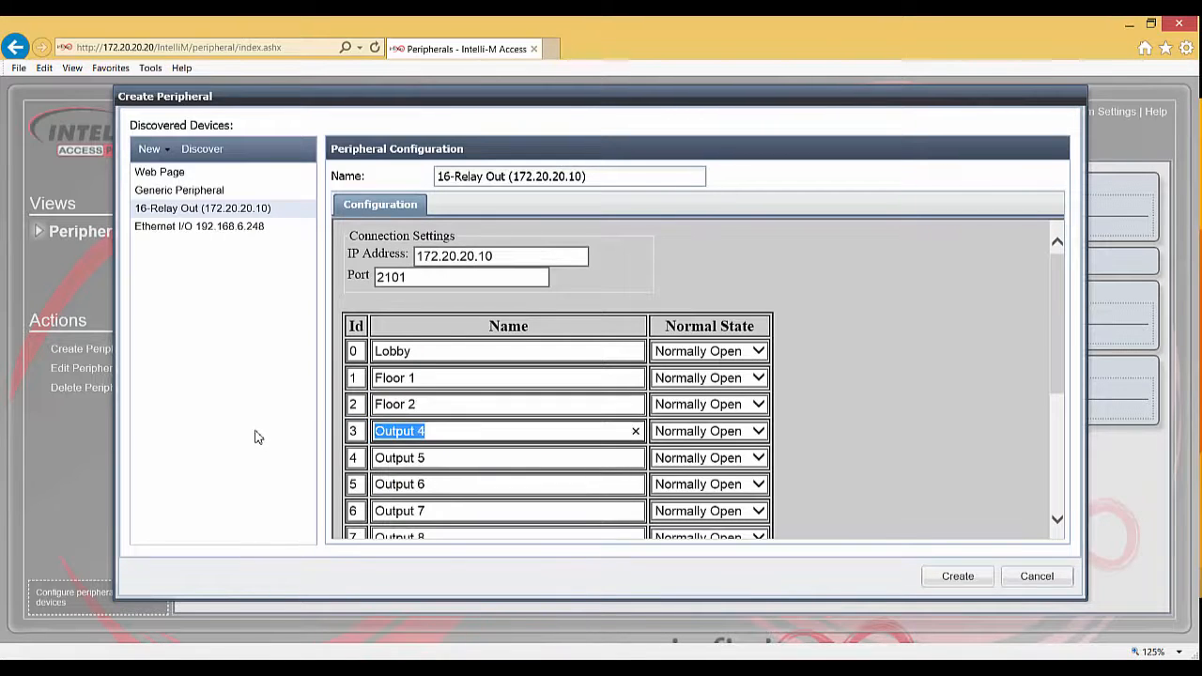
{"action": "type", "text": "Floor 3"}
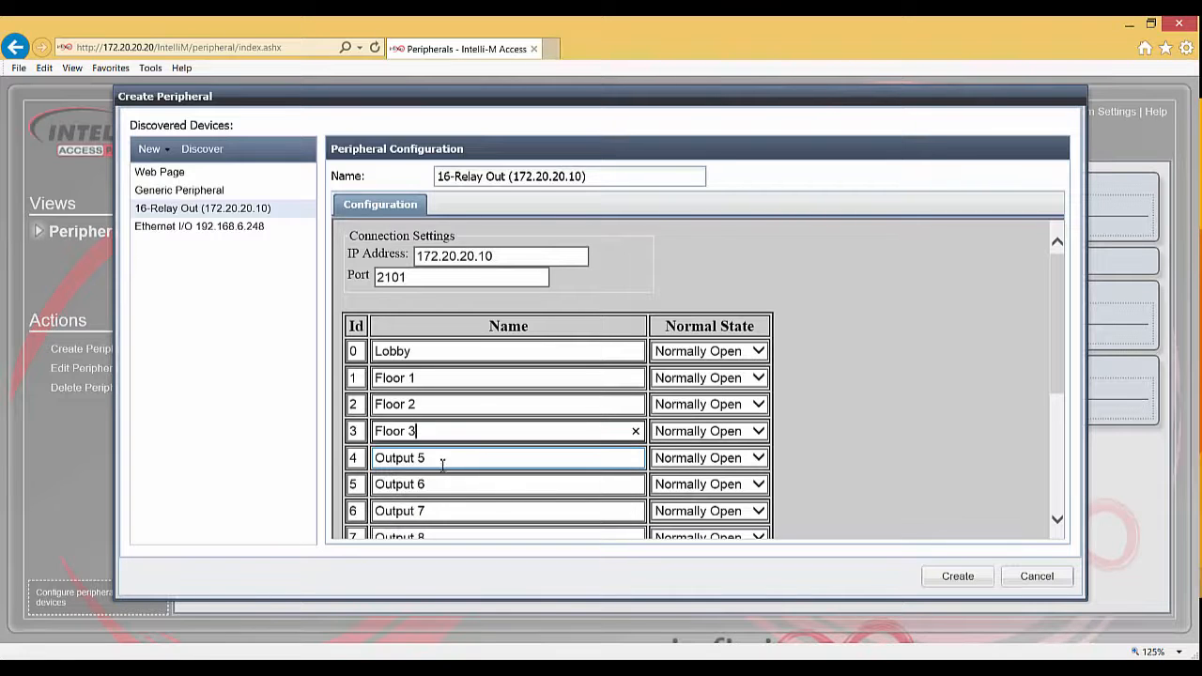
{"action": "left_click", "coordinate": [441, 462]}
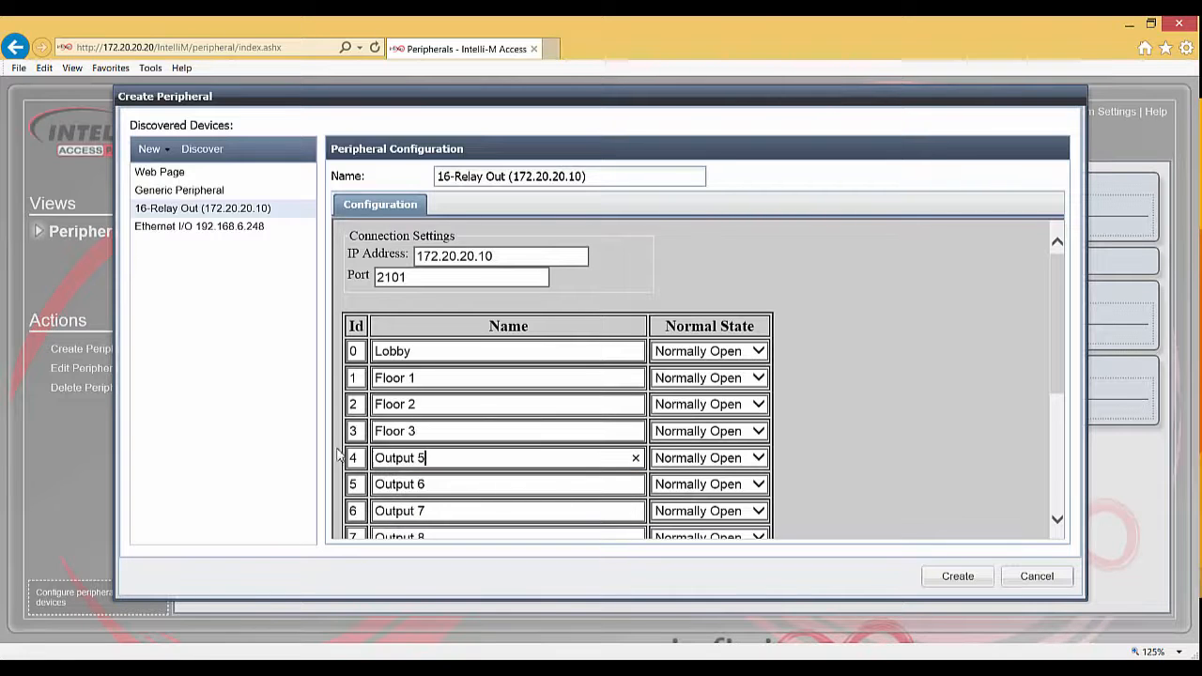
{"action": "type", "text": "Floor 4"}
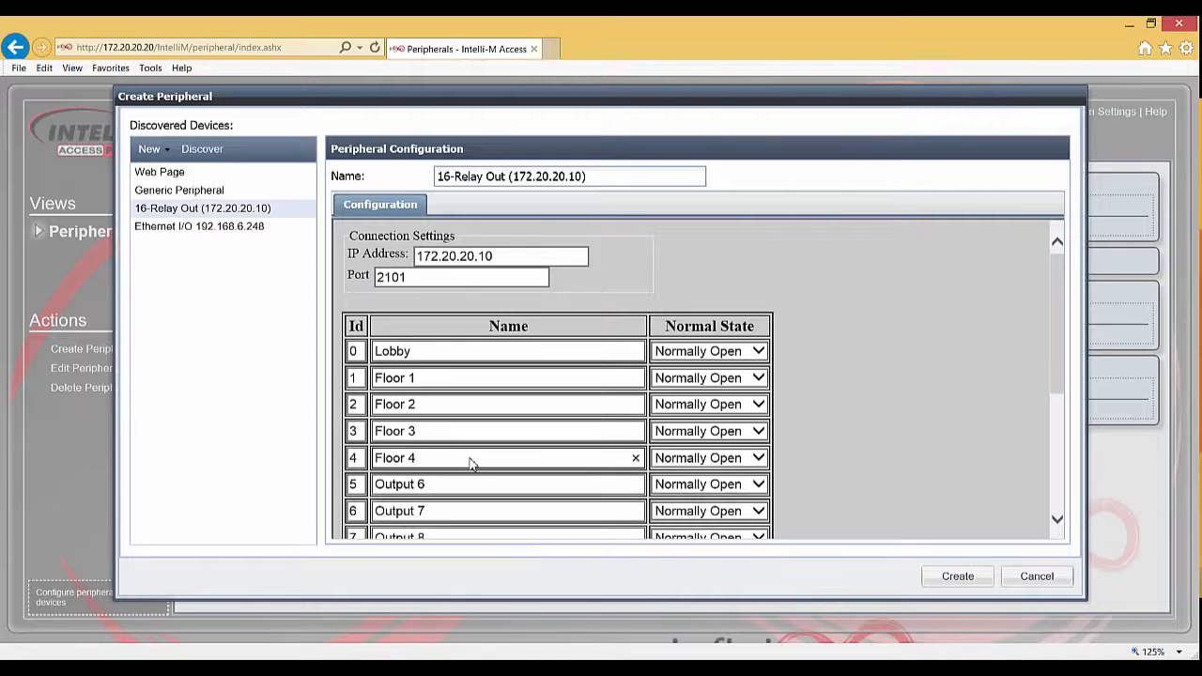
{"action": "left_click", "coordinate": [919, 422]}
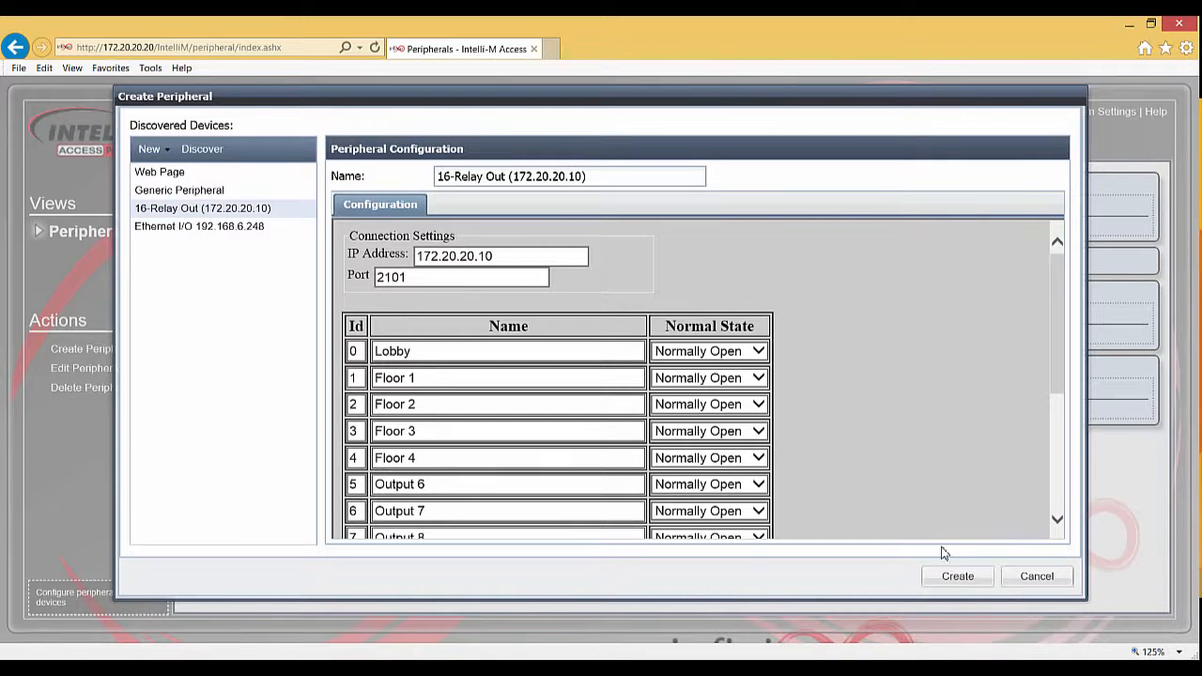
Step: Save the relay module configuration and create the 16-Relay Out peripheral
{"action": "left_click_drag", "start_coordinate": [1055, 375], "coordinate": [1056, 489]}
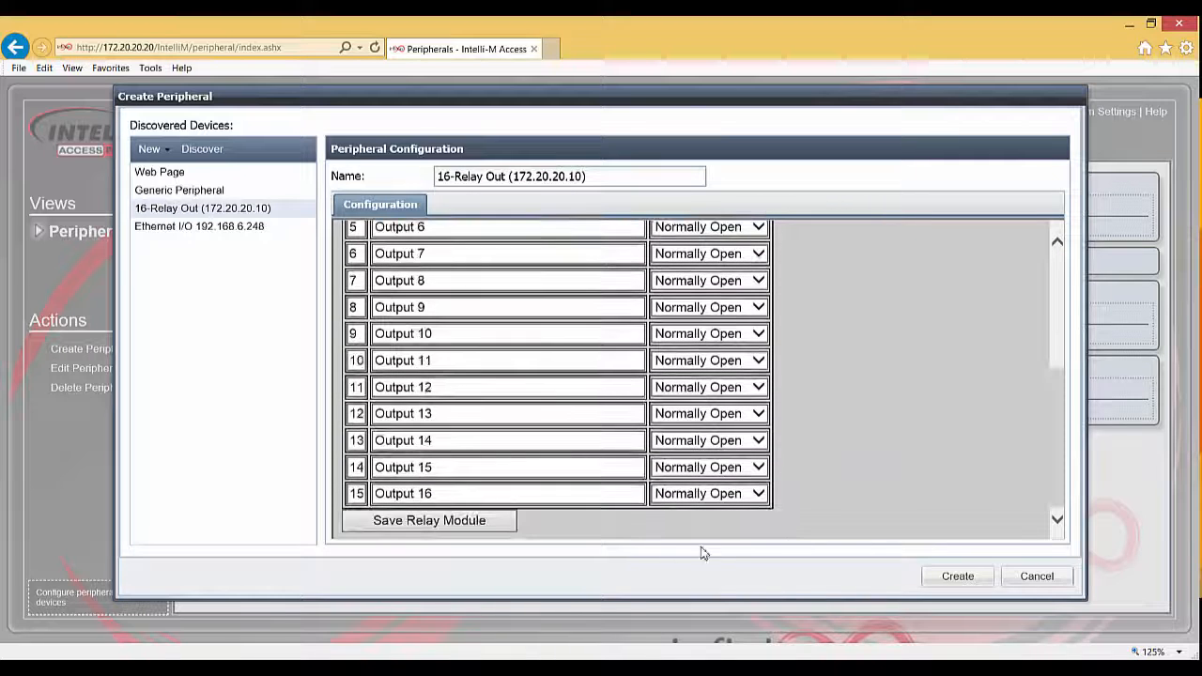
{"action": "left_click", "coordinate": [495, 522]}
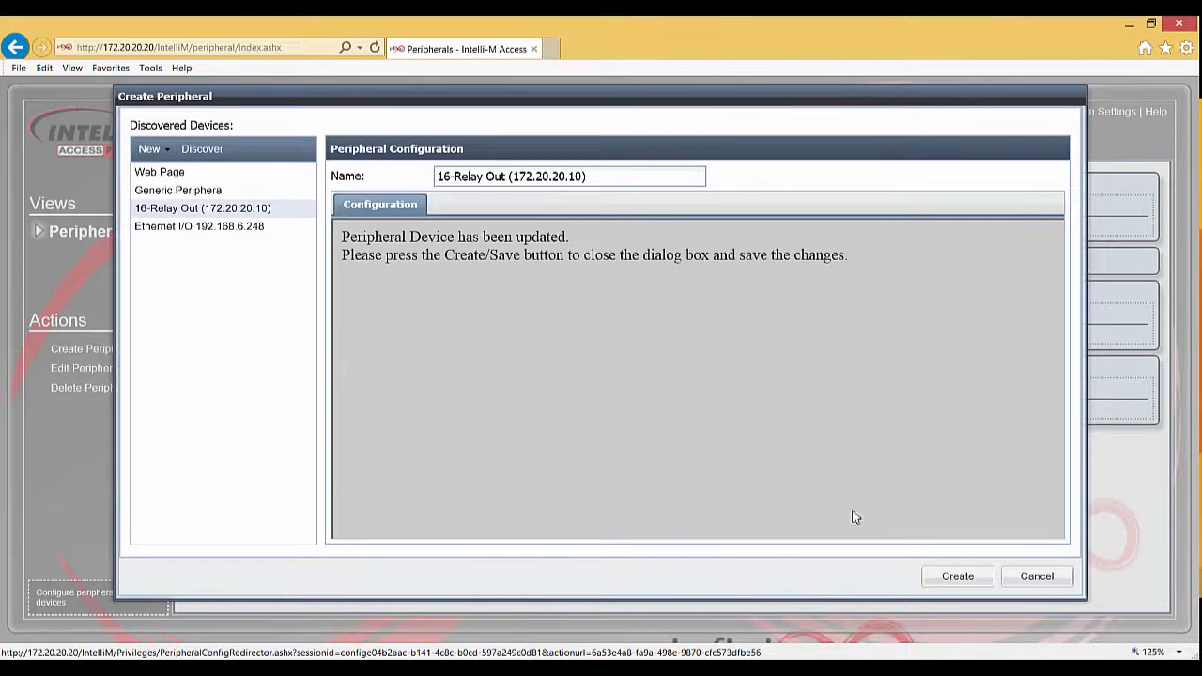
{"action": "left_click", "coordinate": [950, 583]}
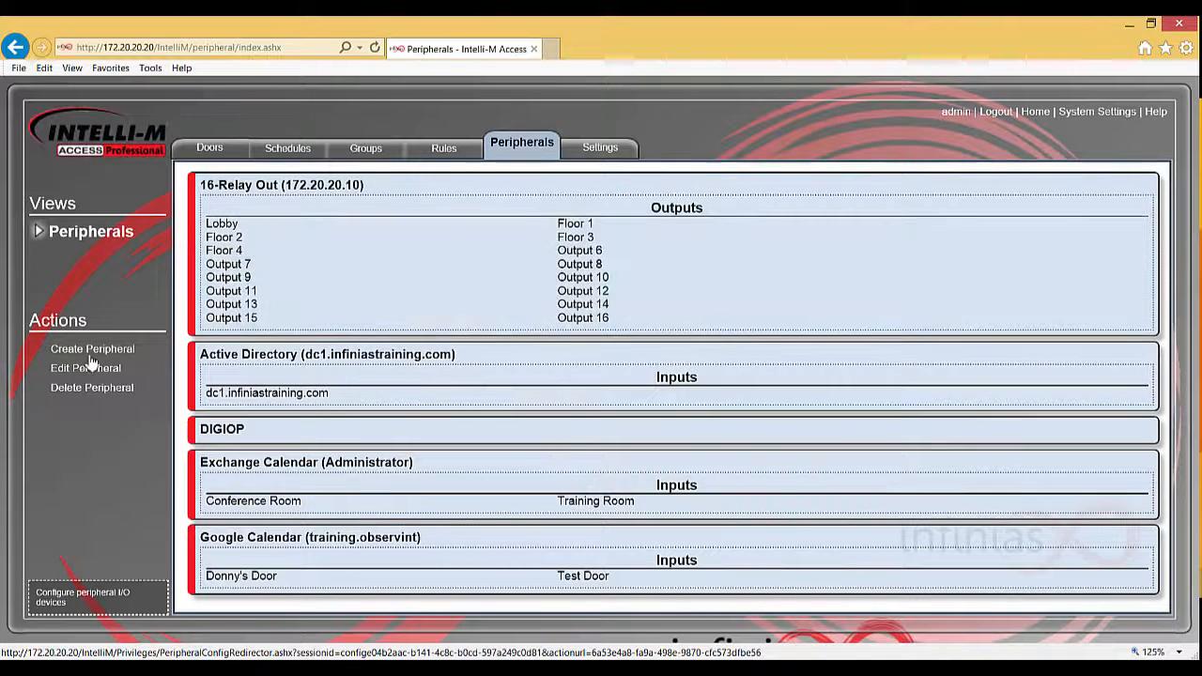
Step: Start a new rule of type Energize Ethernet 16-Output (Timed) and set its schedule to Always
{"action": "left_click", "coordinate": [439, 155]}
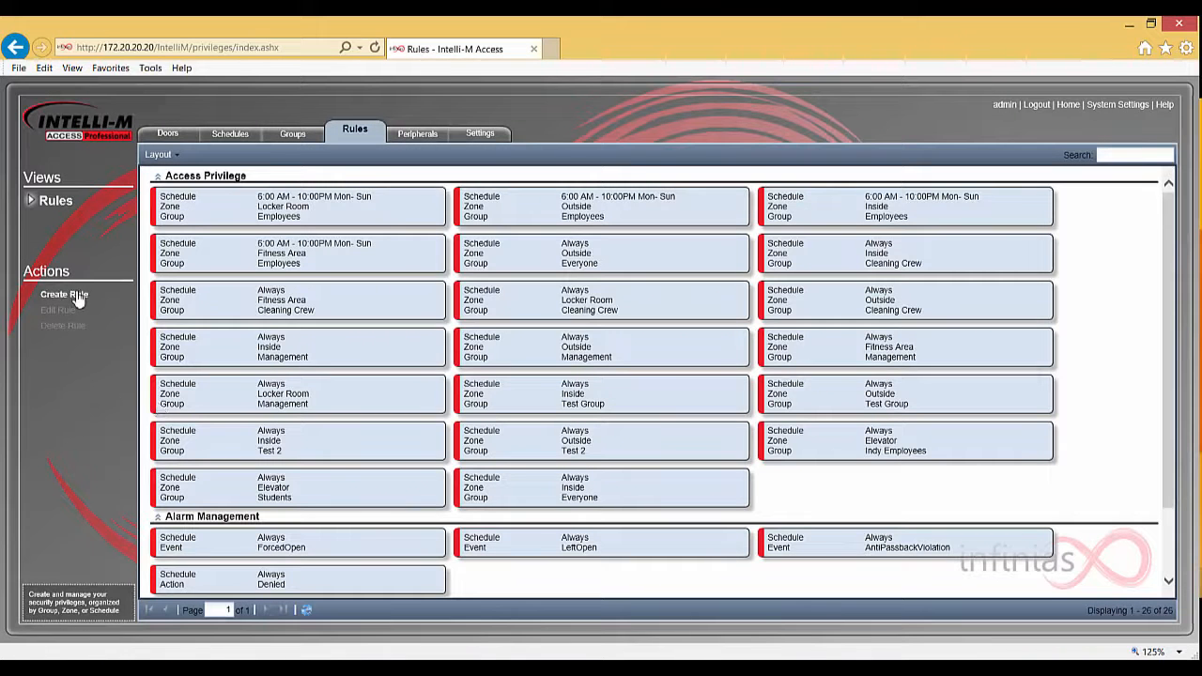
{"action": "left_click", "coordinate": [78, 296]}
{"action": "left_click", "coordinate": [378, 137]}
{"action": "scroll", "coordinate": [394, 324], "scroll_direction": "down", "scroll_amount": 3}
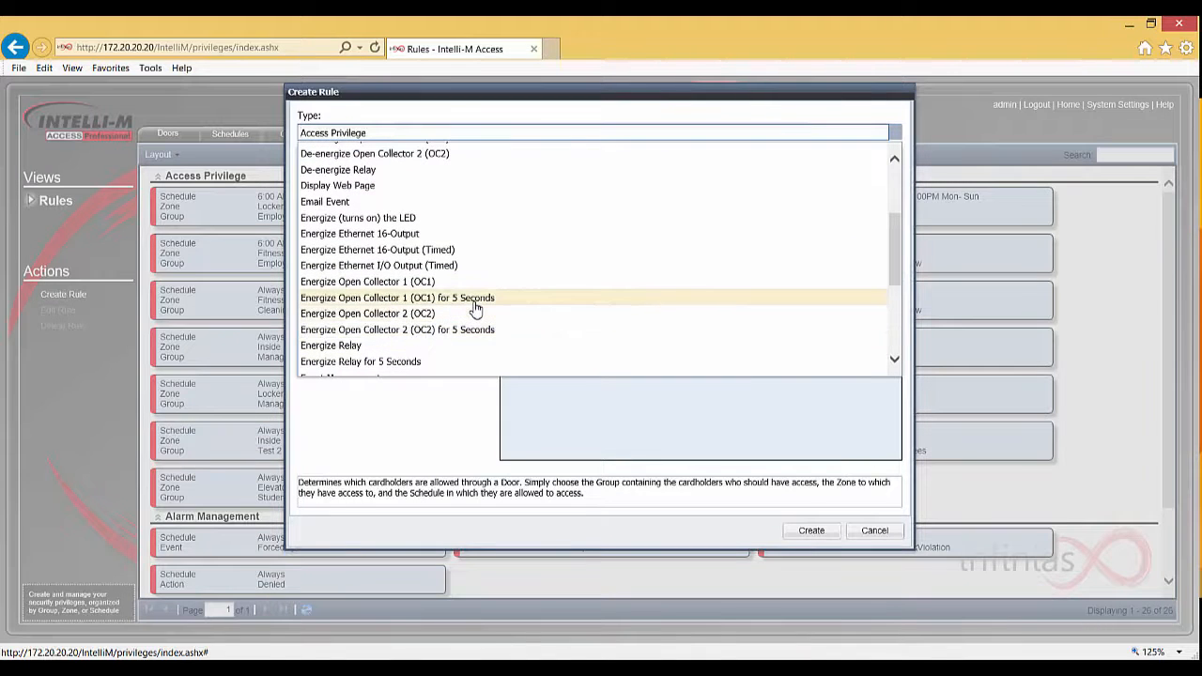
{"action": "left_click", "coordinate": [462, 252]}
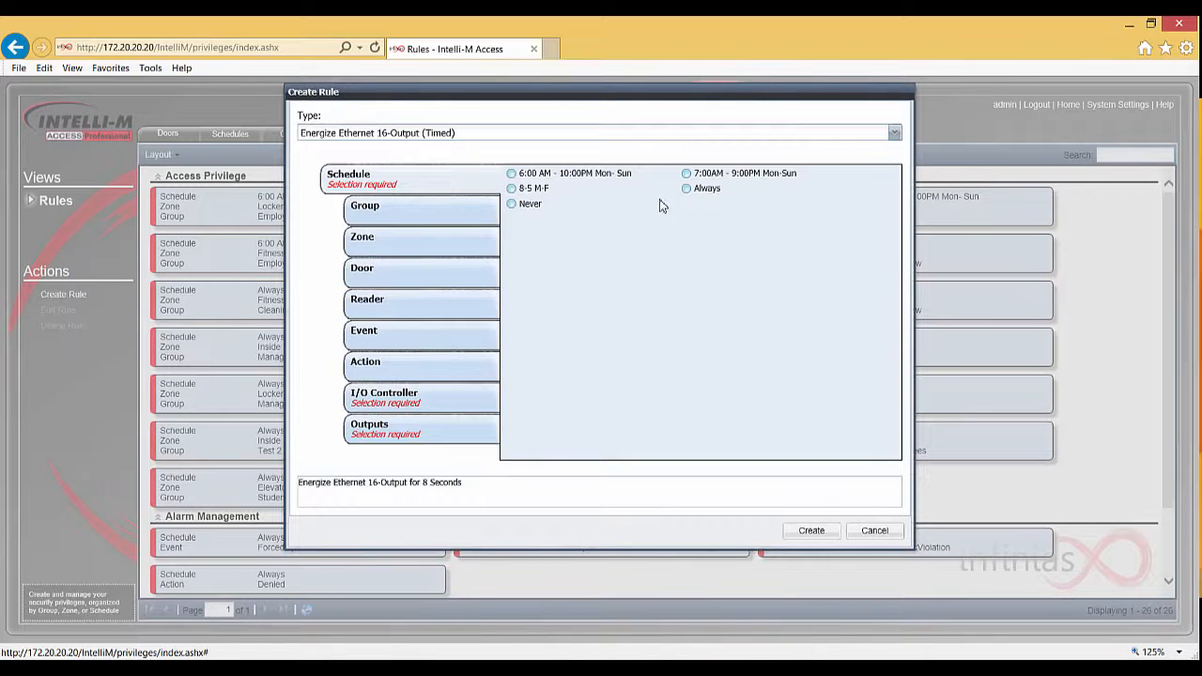
{"action": "left_click", "coordinate": [687, 190]}
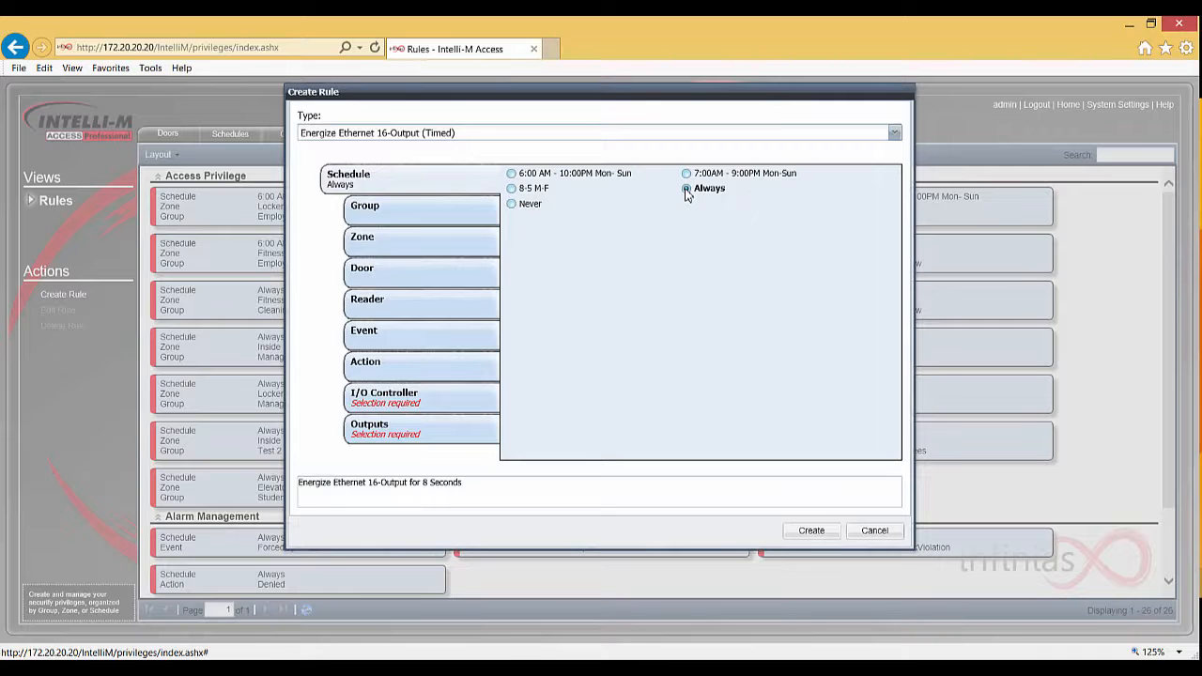
Step: Assign the 16-Relay Out (172.20.20.10) I/O controller to the rule with the outputs Lobby and Floor 1 through Floor 4
{"action": "left_click", "coordinate": [466, 414]}
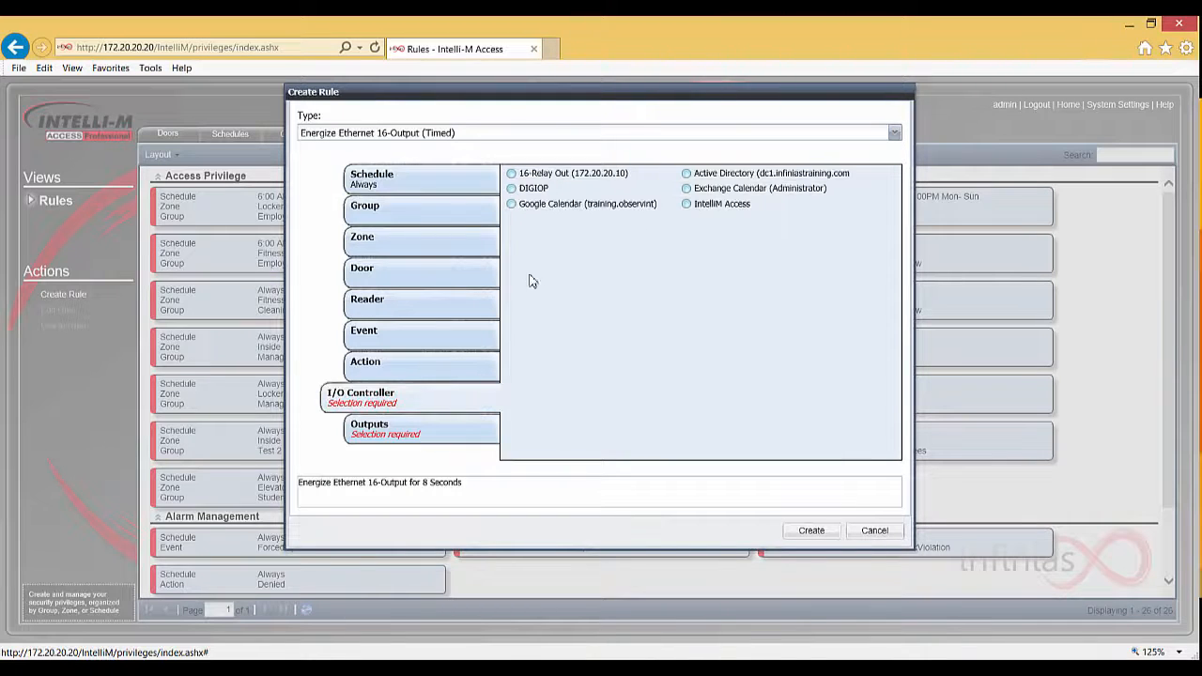
{"action": "left_click", "coordinate": [513, 176]}
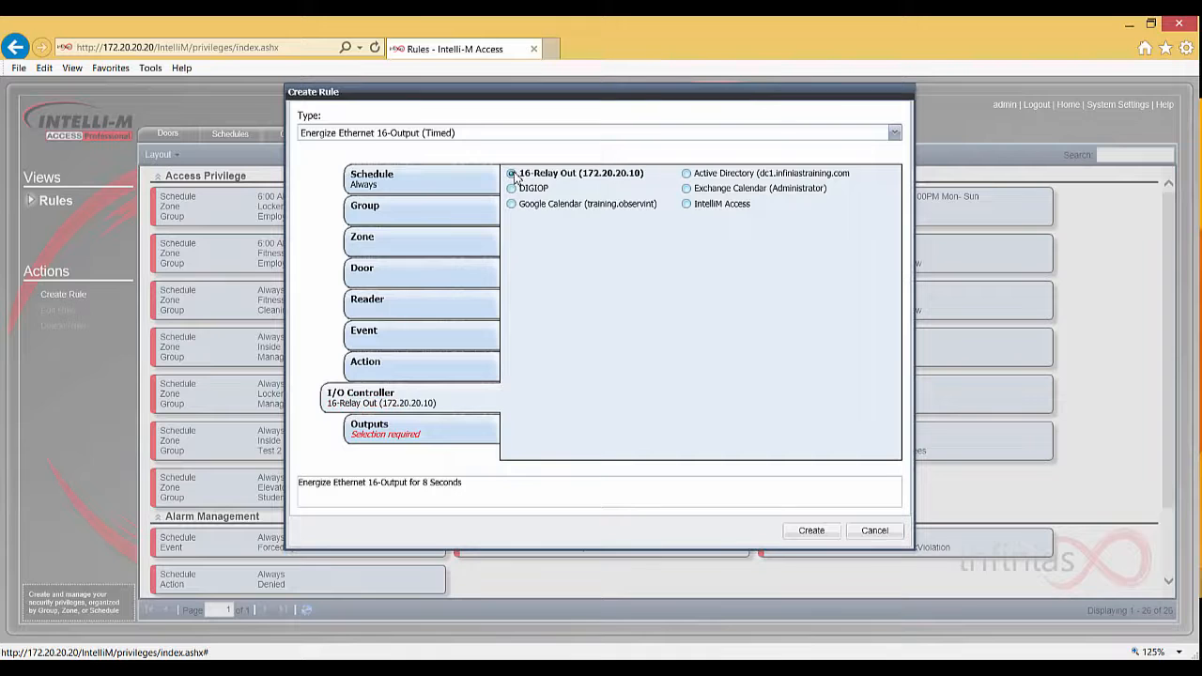
{"action": "left_click", "coordinate": [458, 430]}
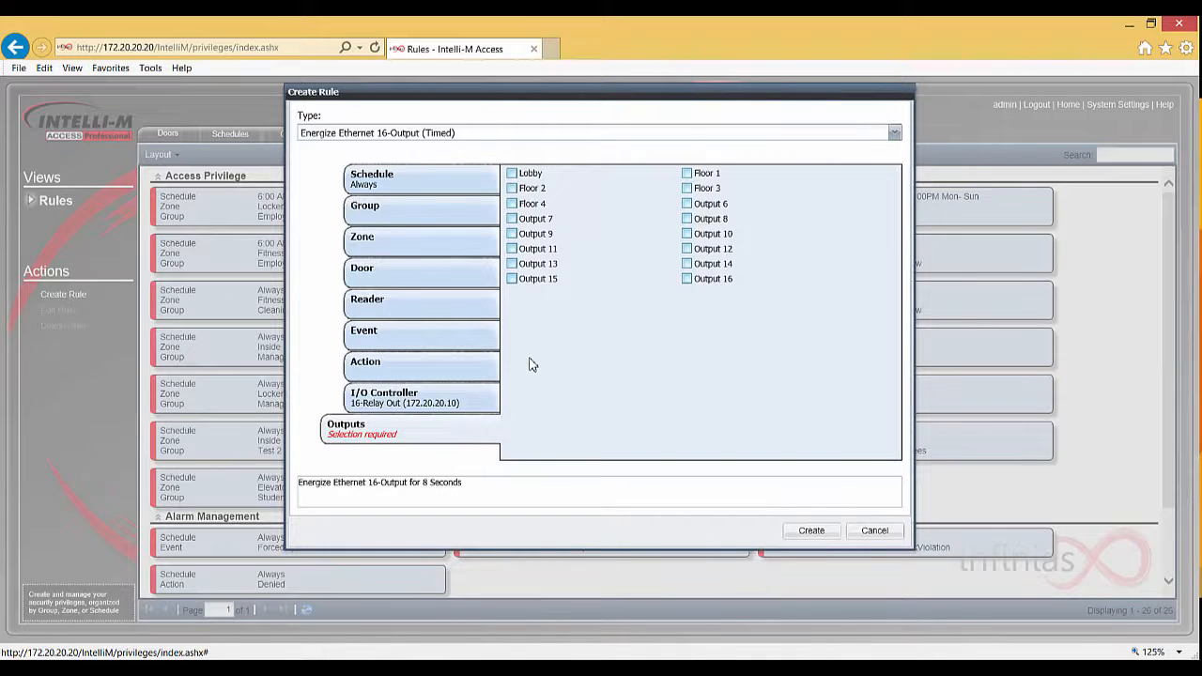
{"action": "left_click", "coordinate": [519, 176]}
{"action": "left_click", "coordinate": [519, 190]}
{"action": "left_click", "coordinate": [519, 204]}
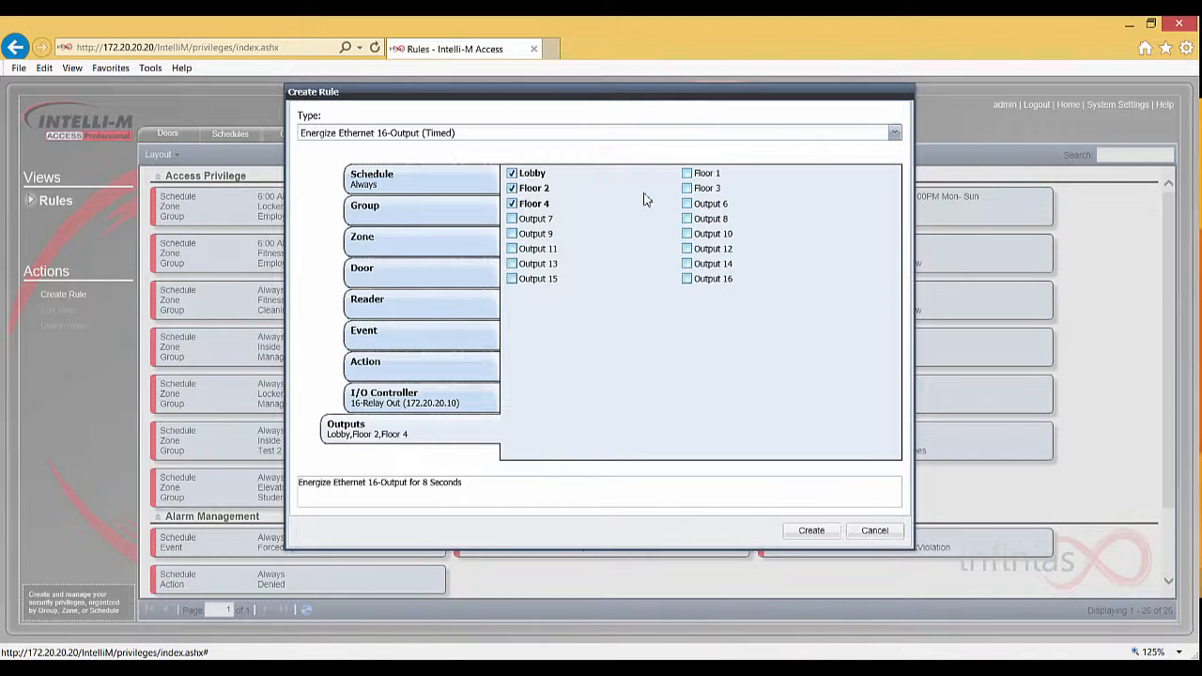
{"action": "left_click", "coordinate": [689, 175]}
{"action": "left_click", "coordinate": [690, 190]}
Step: Set the rule's door to Elevator Door and its triggering event to ValidCredential
{"action": "left_click", "coordinate": [420, 283]}
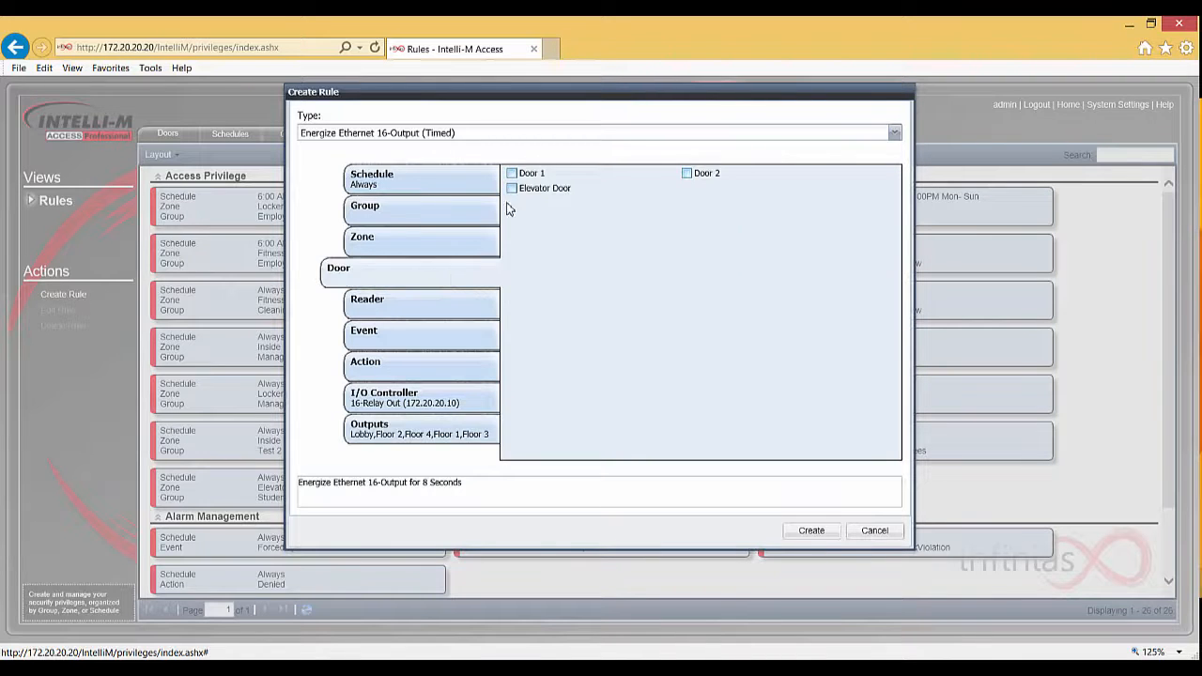
{"action": "left_click", "coordinate": [512, 191]}
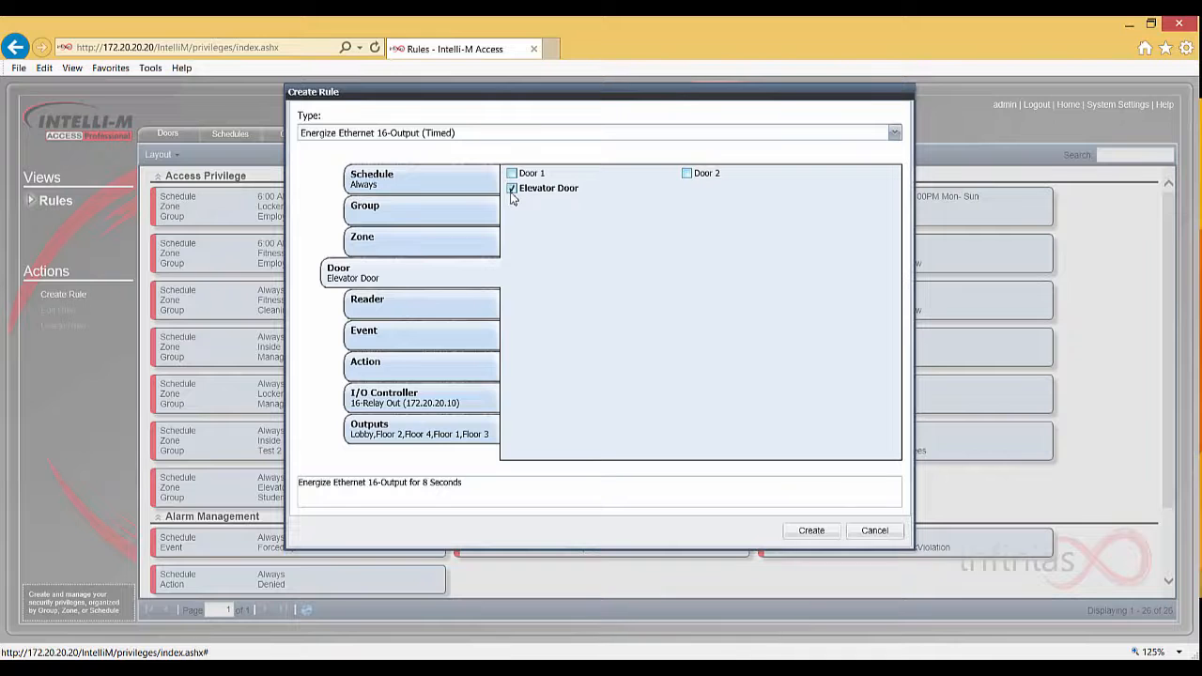
{"action": "left_click", "coordinate": [448, 349]}
{"action": "scroll", "coordinate": [794, 366], "scroll_direction": "down", "scroll_amount": 10}
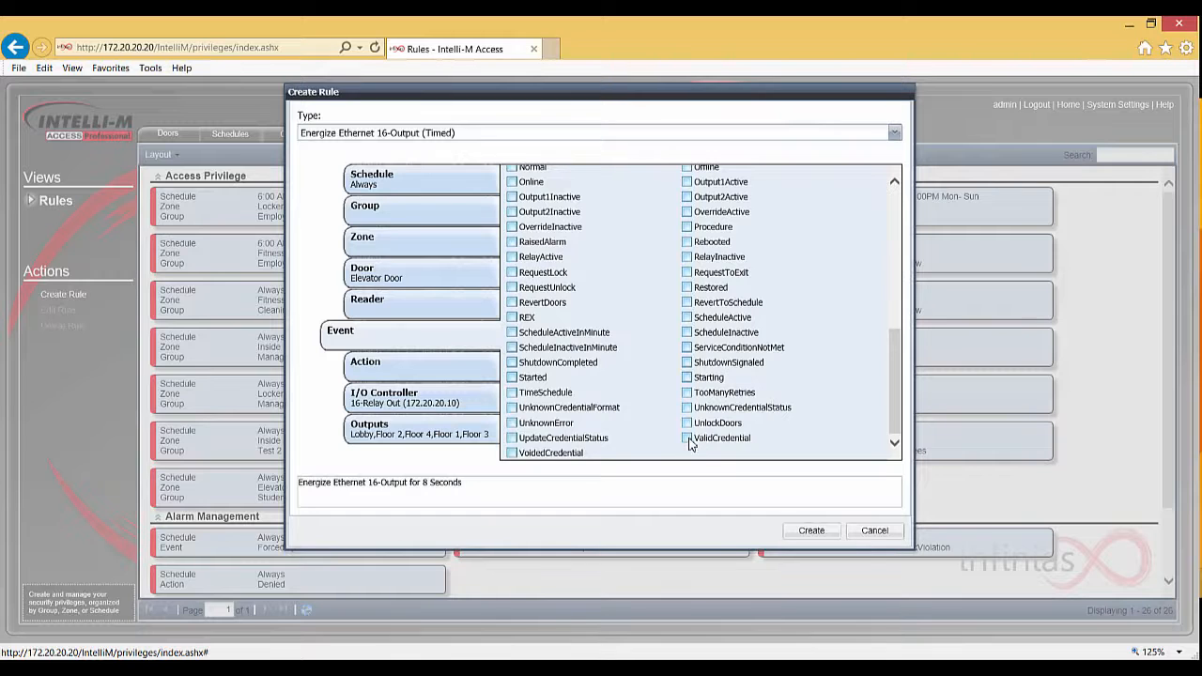
{"action": "left_click", "coordinate": [689, 439]}
Step: Assign the Indy Employees group to the timed output rule and create the rule
{"action": "left_click", "coordinate": [461, 225]}
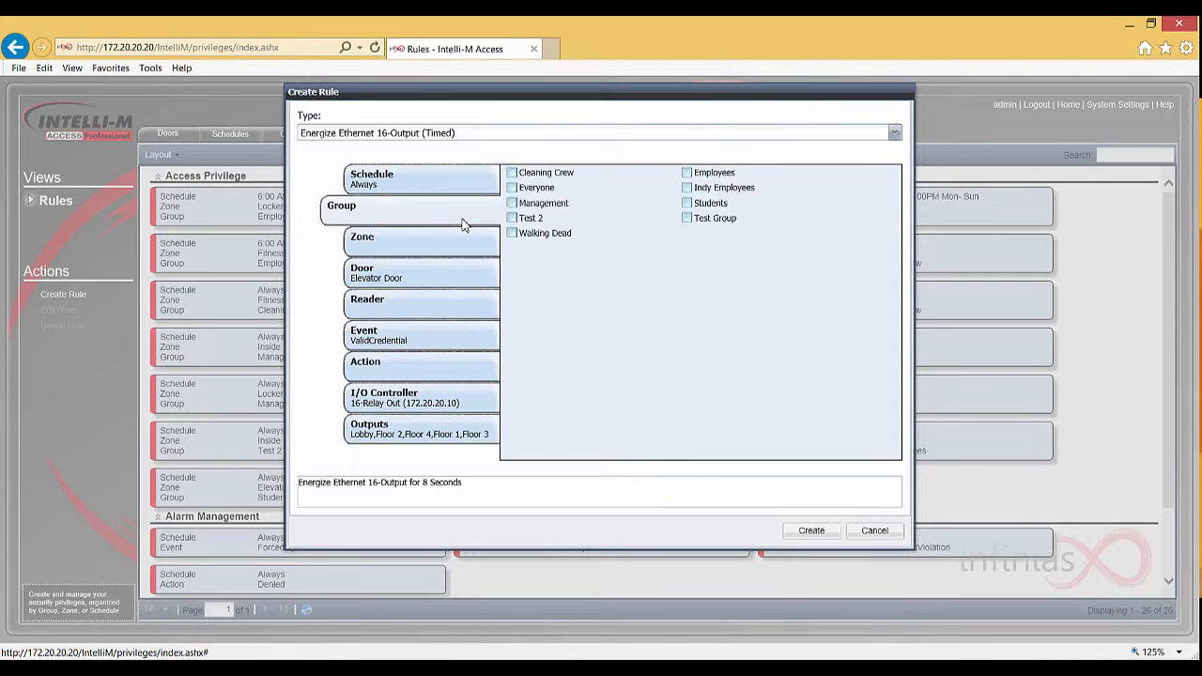
{"action": "left_click", "coordinate": [687, 189]}
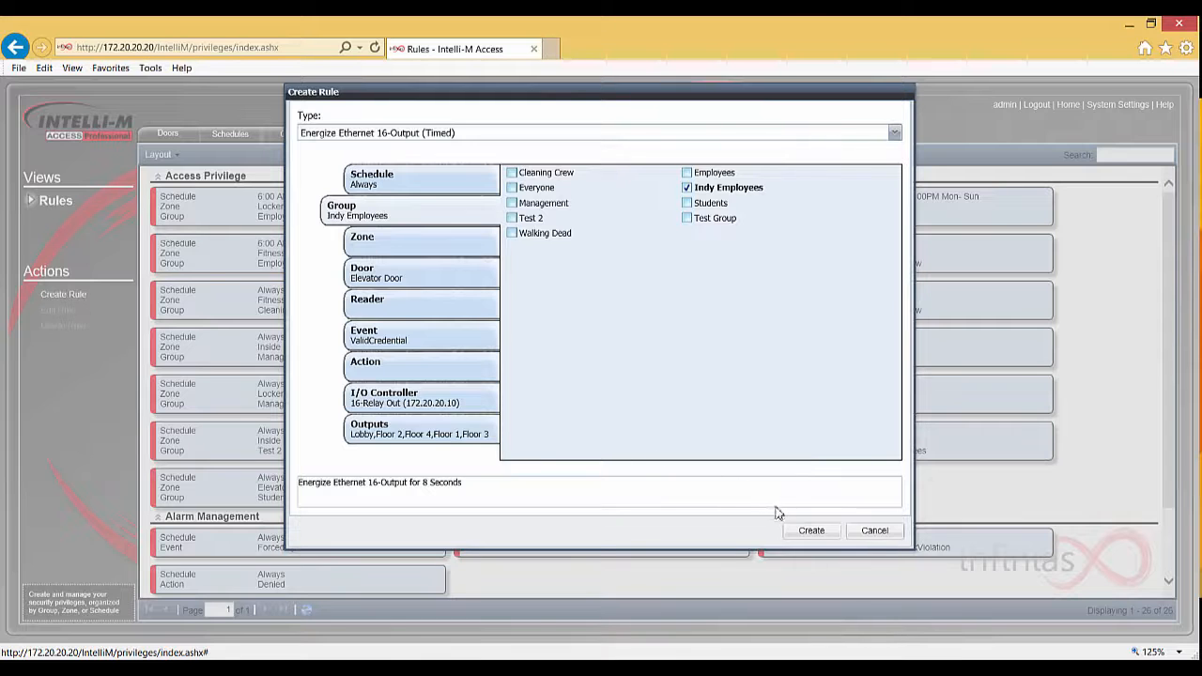
{"action": "left_click", "coordinate": [809, 531]}
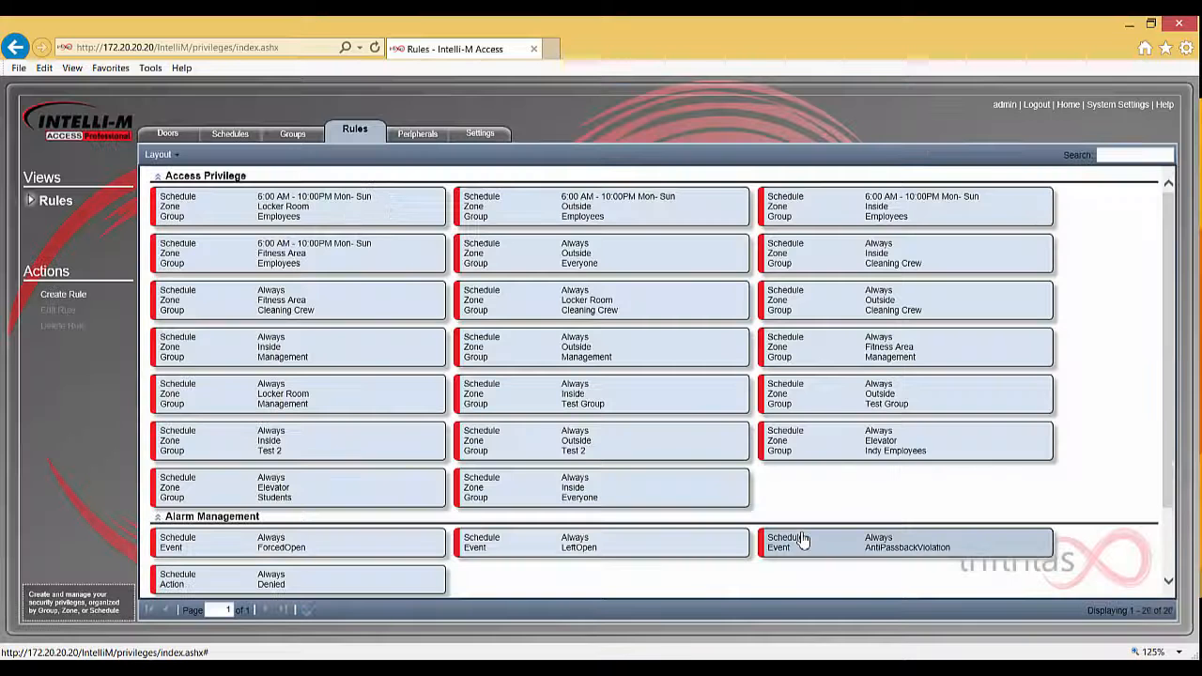
Step: Start a second rule of type Energize Ethernet 16-Output (Timed) with its schedule set to Always
{"action": "left_click", "coordinate": [83, 300]}
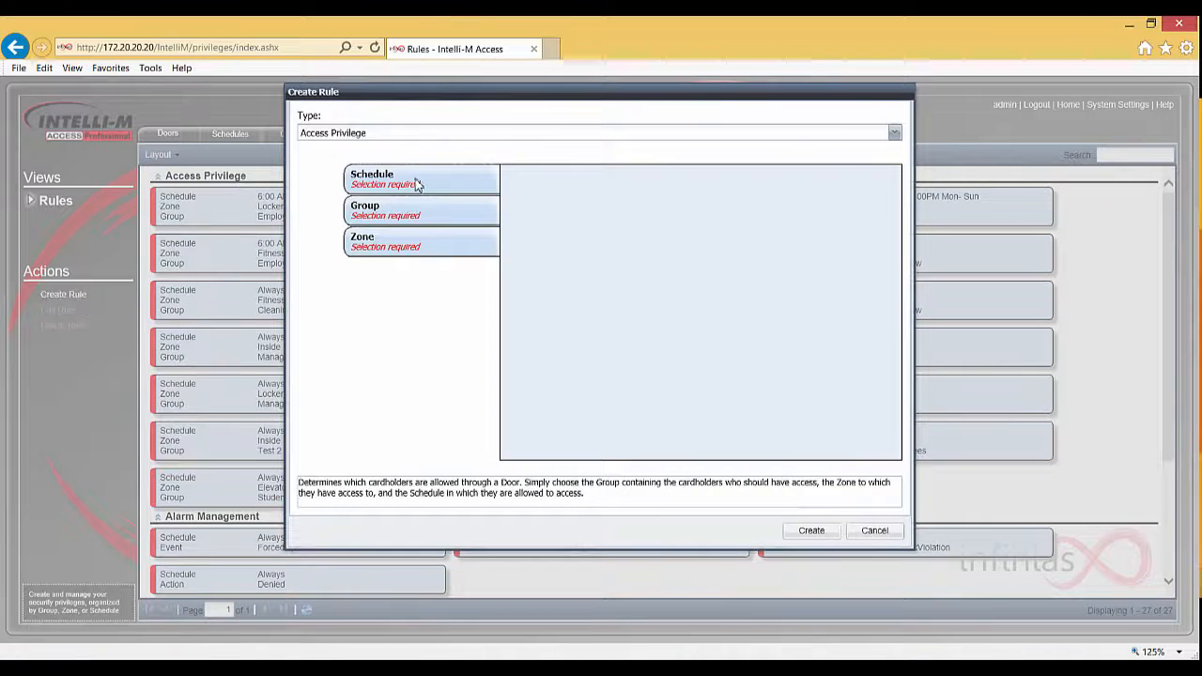
{"action": "left_click", "coordinate": [674, 137]}
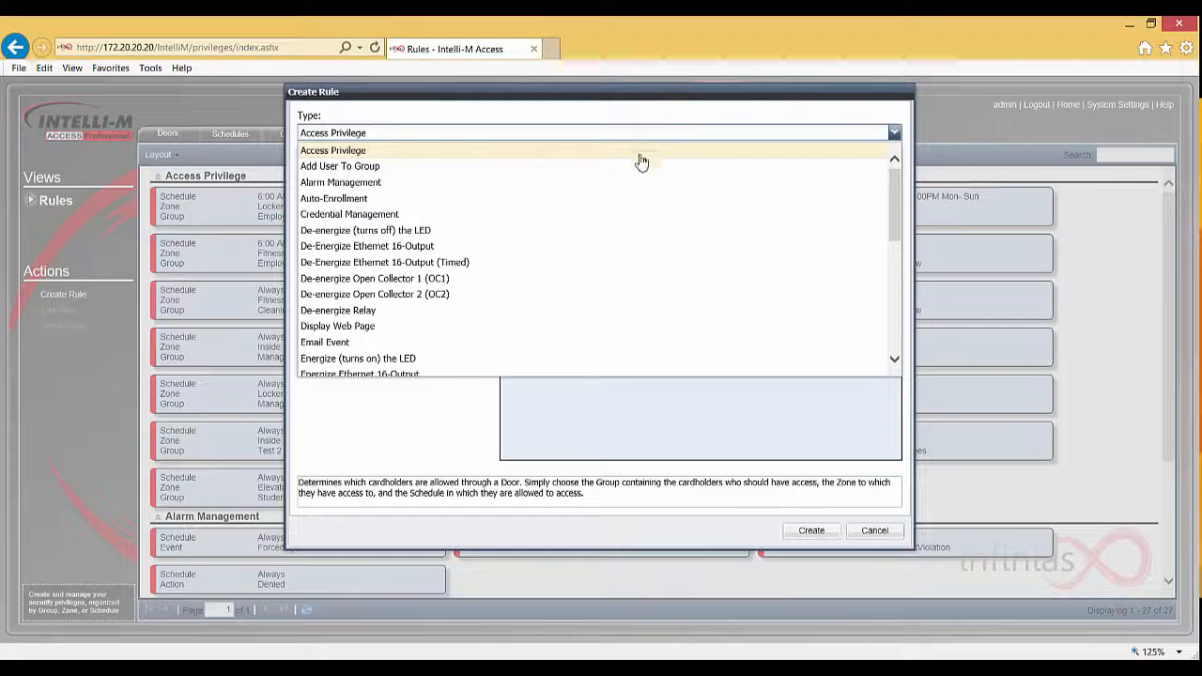
{"action": "scroll", "coordinate": [618, 218], "scroll_direction": "down", "scroll_amount": 3}
{"action": "scroll", "coordinate": [600, 217], "scroll_direction": "down", "scroll_amount": 2}
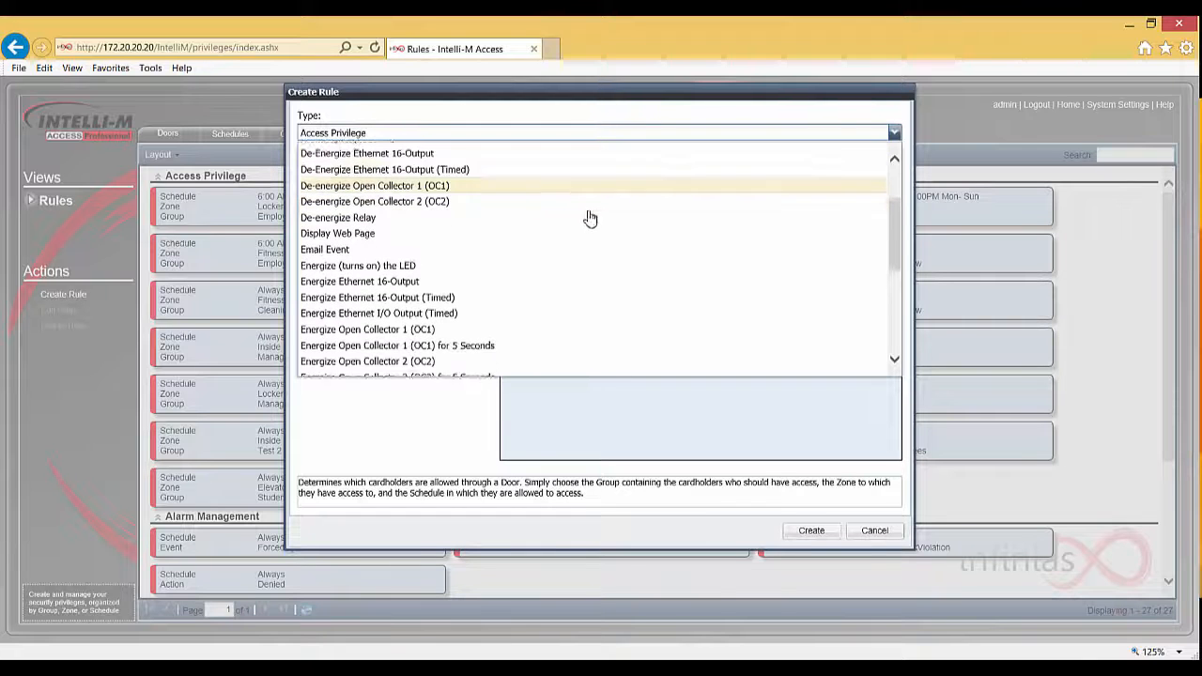
{"action": "left_click", "coordinate": [563, 292]}
{"action": "left_click", "coordinate": [483, 184]}
{"action": "left_click", "coordinate": [685, 188]}
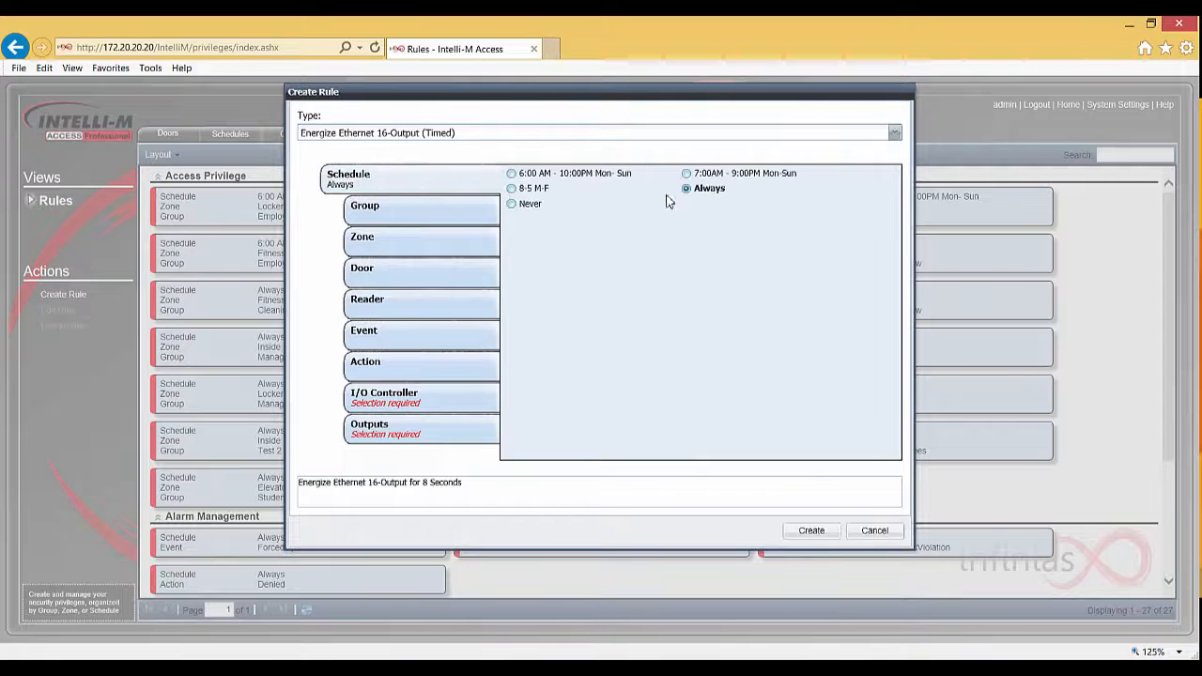
Step: Assign the 16-Relay Out (172.20.20.10) I/O controller to the second rule with the outputs Floor 1 and Floor 4
{"action": "left_click", "coordinate": [476, 395]}
{"action": "left_click", "coordinate": [513, 177]}
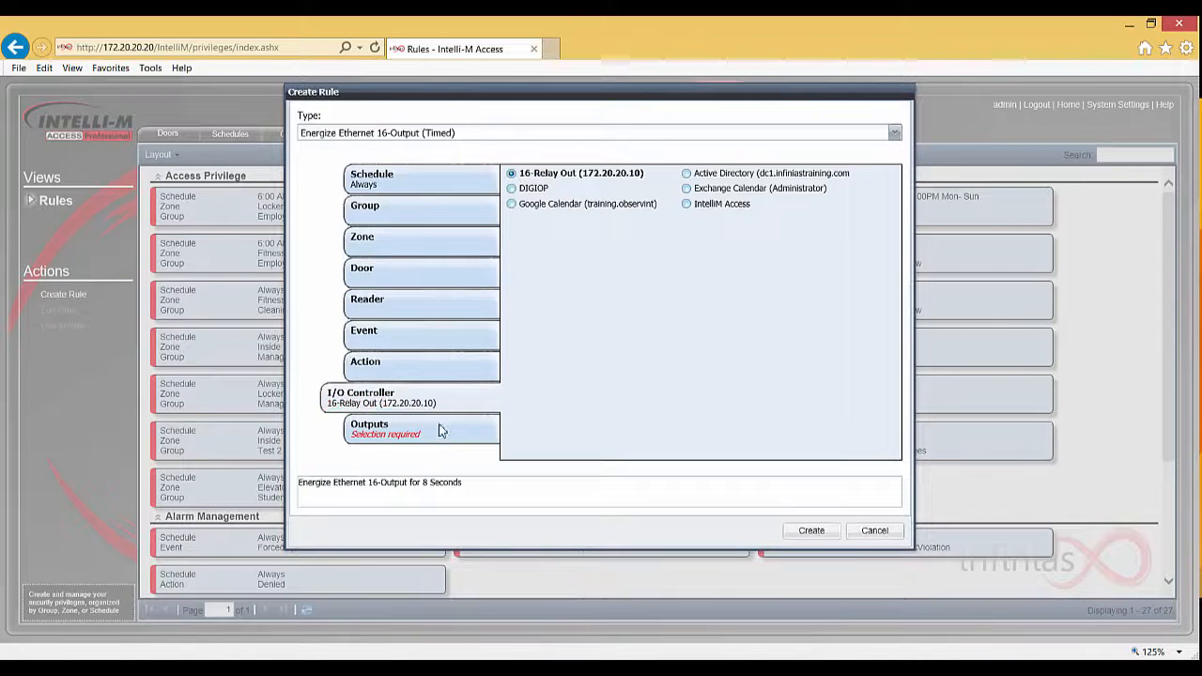
{"action": "left_click", "coordinate": [441, 430]}
{"action": "left_click", "coordinate": [686, 174]}
{"action": "left_click", "coordinate": [512, 204]}
Step: Set the second rule's triggering event to ValidCredential and its group to Employees, and create the rule
{"action": "left_click", "coordinate": [451, 334]}
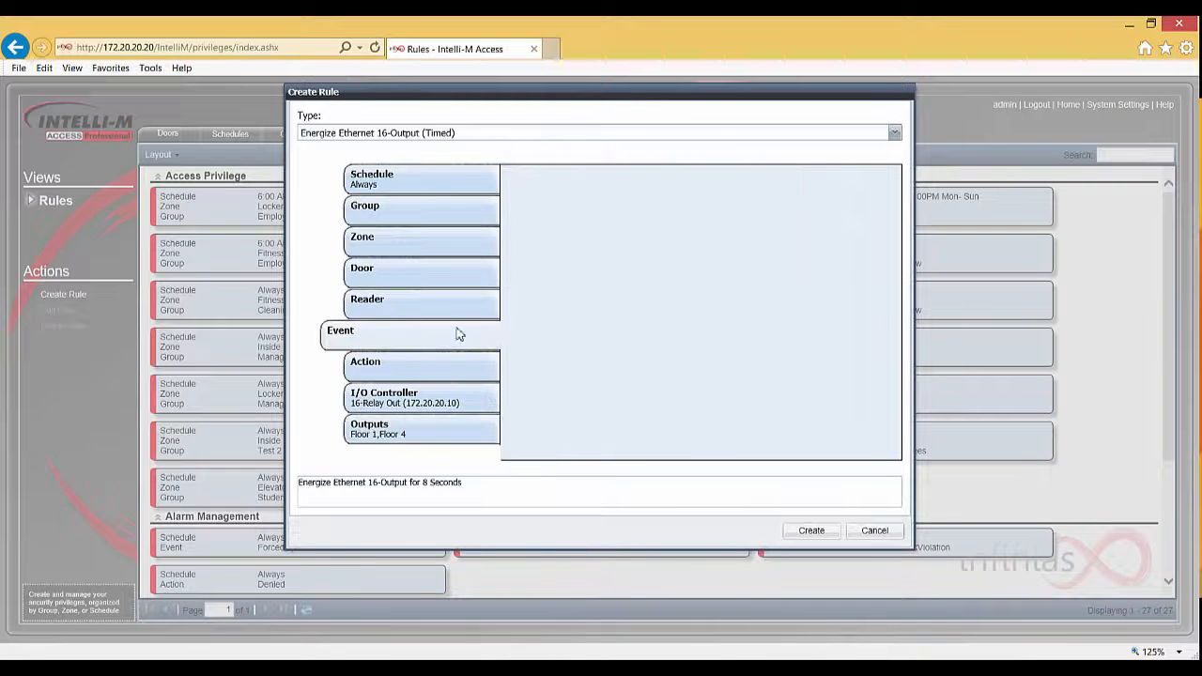
{"action": "scroll", "coordinate": [723, 328], "scroll_direction": "down", "scroll_amount": 8}
{"action": "left_click", "coordinate": [686, 439]}
{"action": "left_click", "coordinate": [408, 208]}
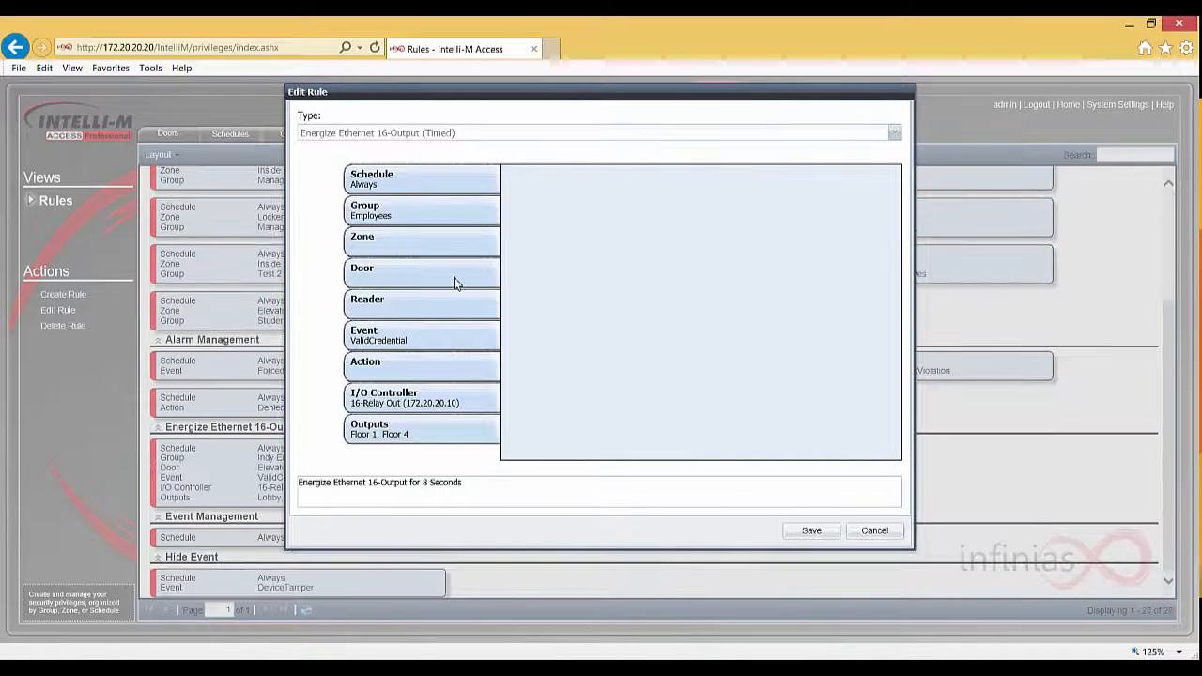
Step: Set the door of the Employees timed output rule to Elevator Door and save the edited rule
{"action": "left_click", "coordinate": [456, 274]}
{"action": "left_click", "coordinate": [512, 189]}
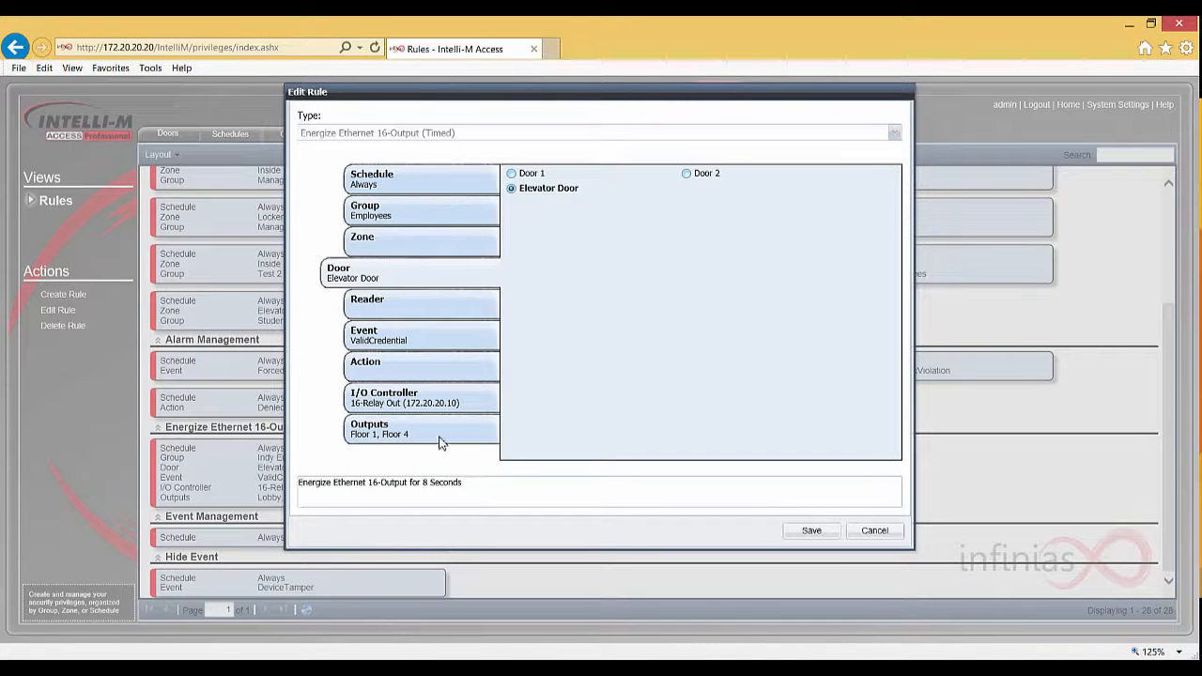
{"action": "left_click", "coordinate": [811, 531]}
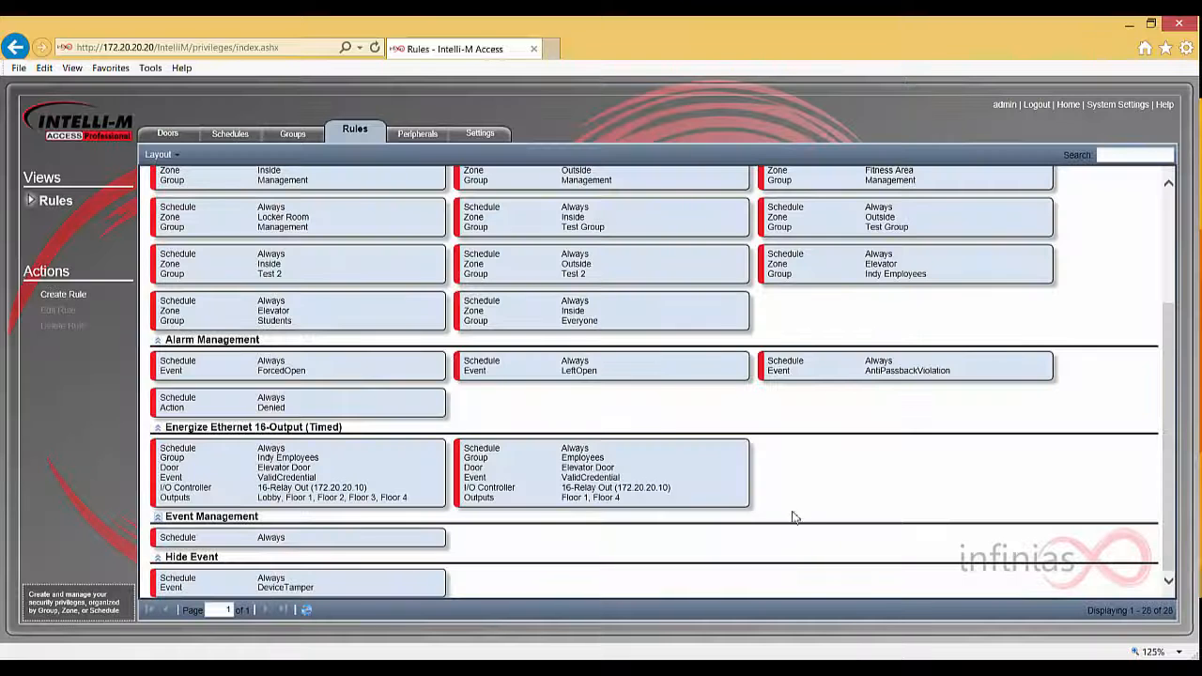